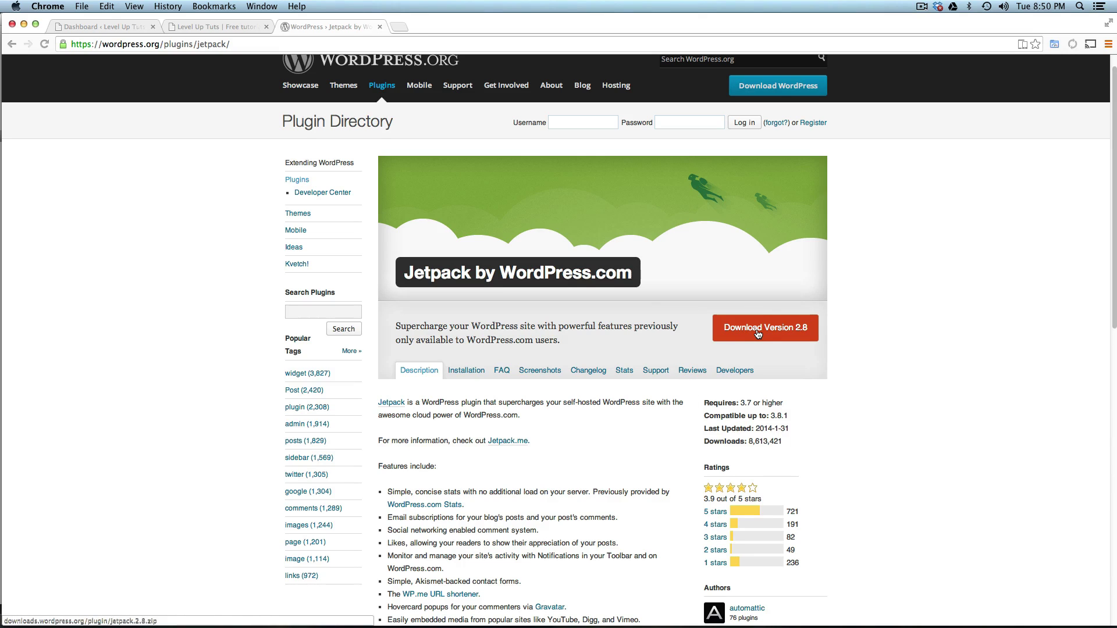
Download the Jetpack 2.8 zip and inspect the unzipped jetpack folder in Downloads.
left_click(758, 333)
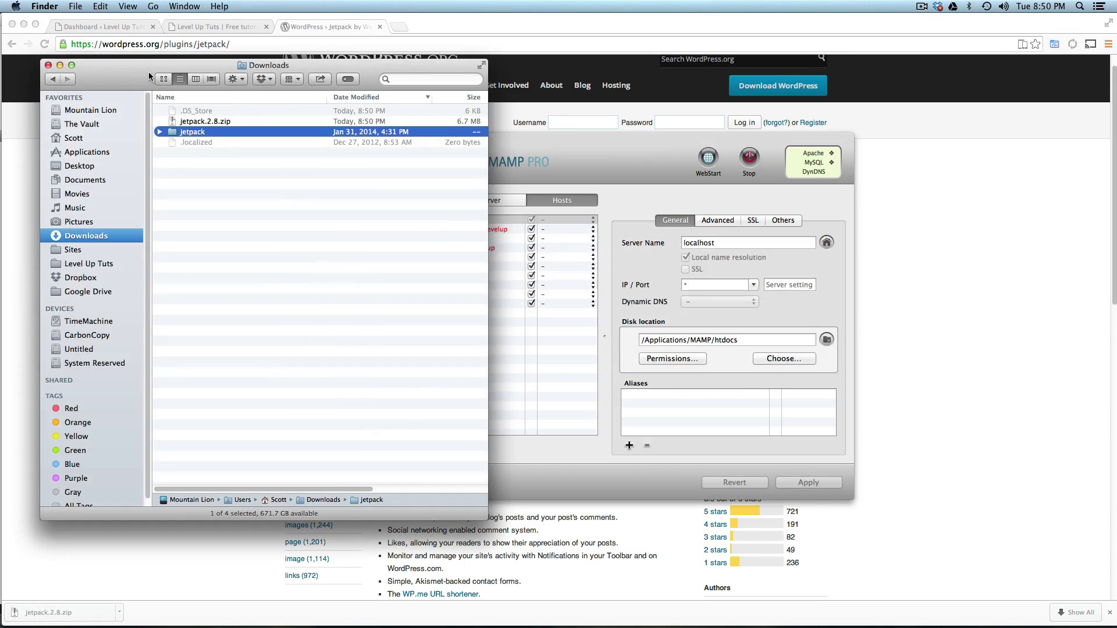
left_click_drag(149, 72, 677, 87)
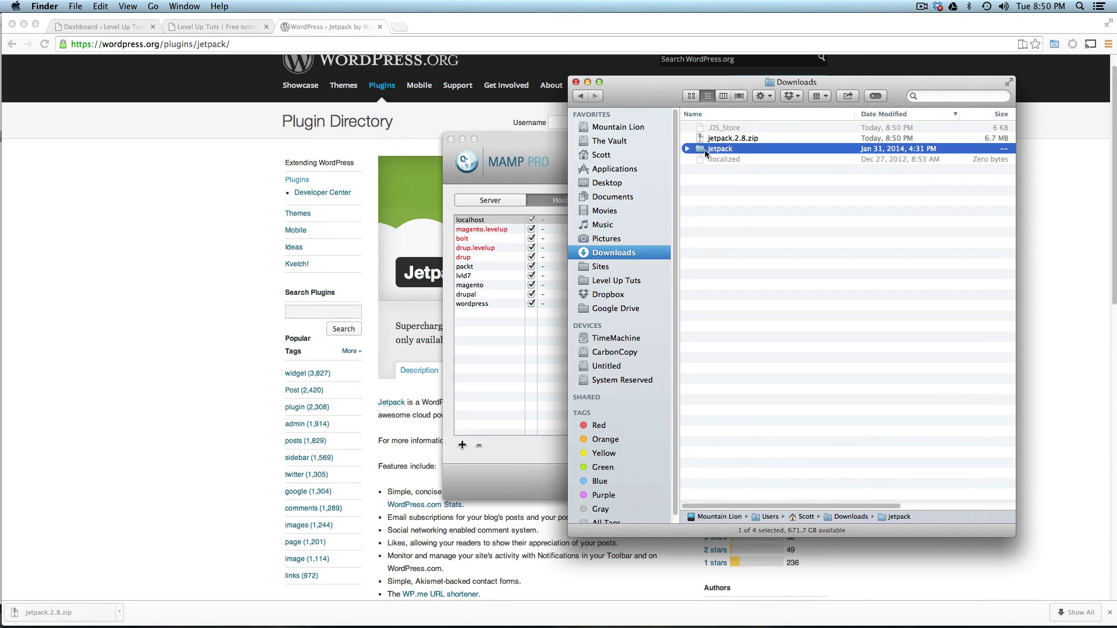
left_click(689, 149)
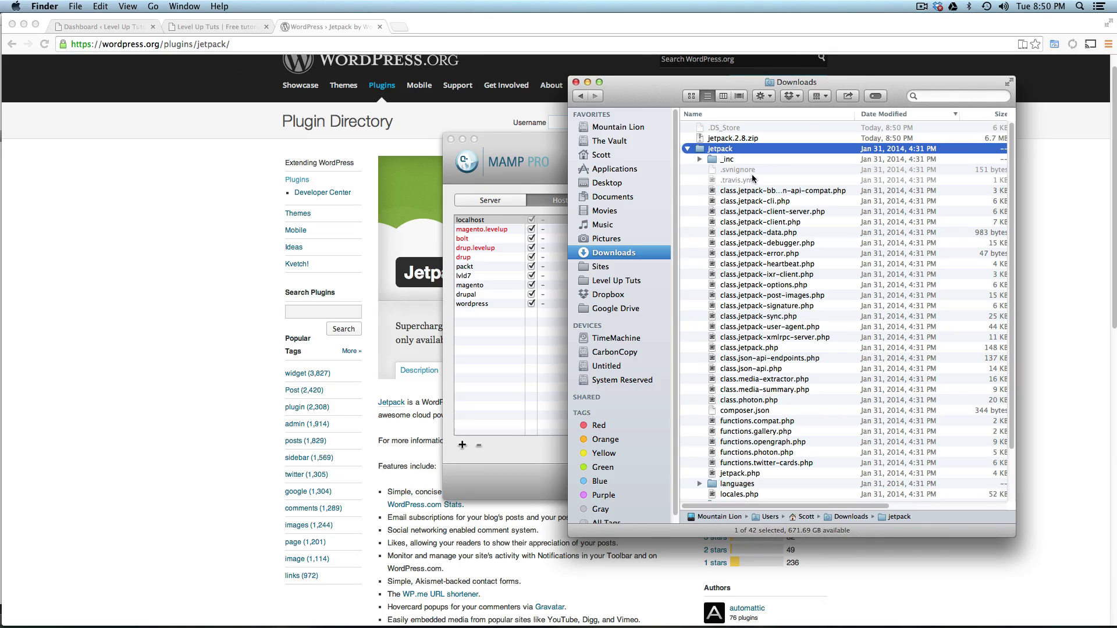
left_click(688, 150)
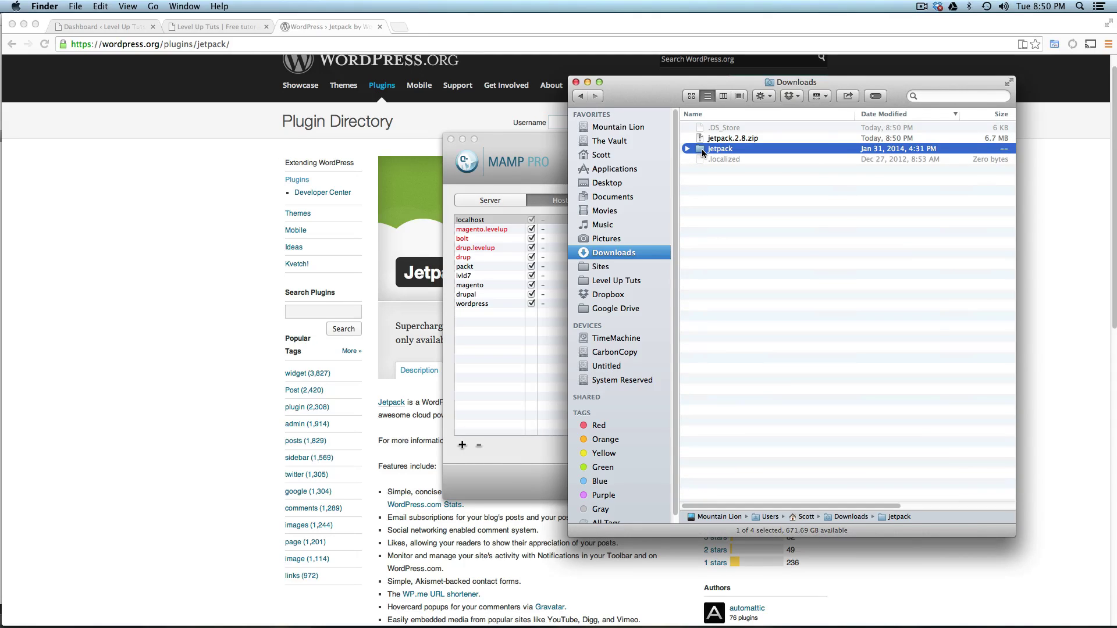
Place a second Finder window showing the wordpress site folder beside Downloads.
key("super+grave")
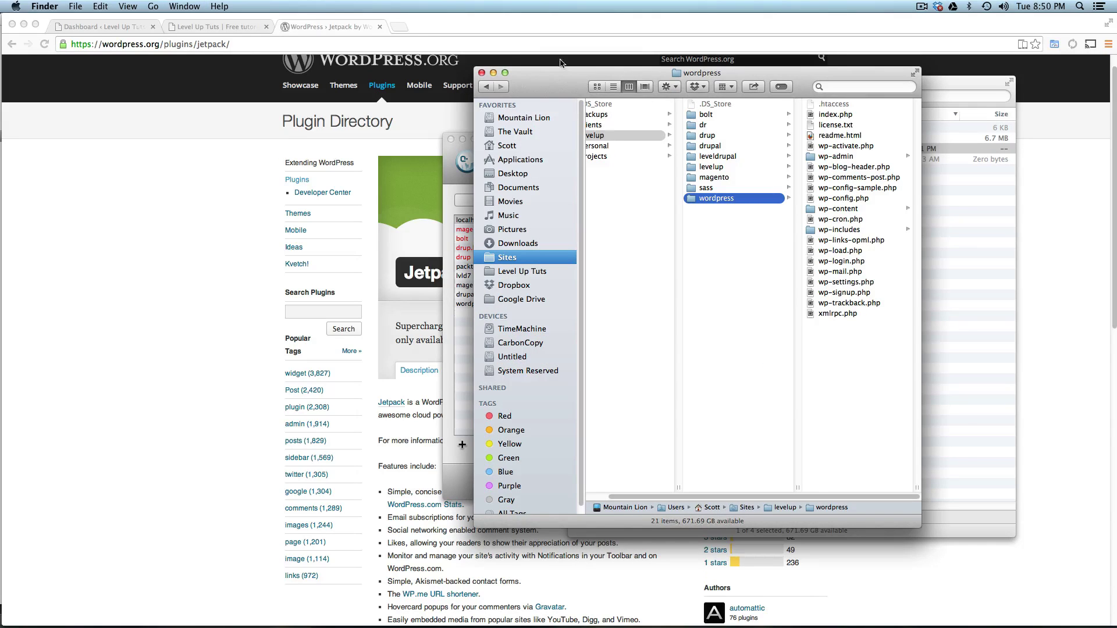
left_click_drag(558, 74, 184, 67)
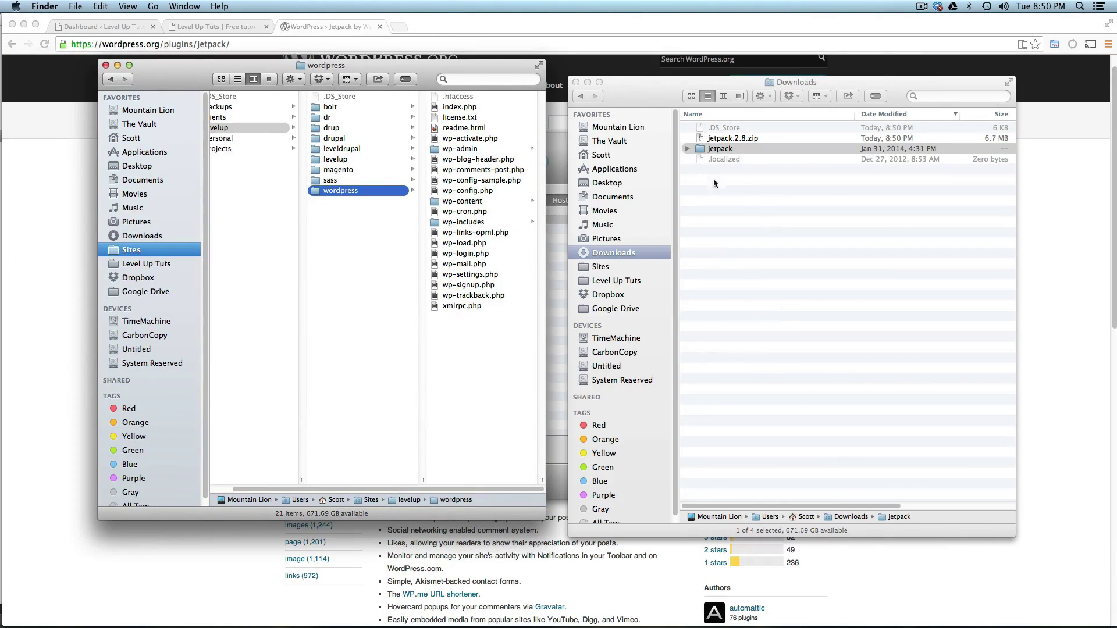
left_click(702, 150)
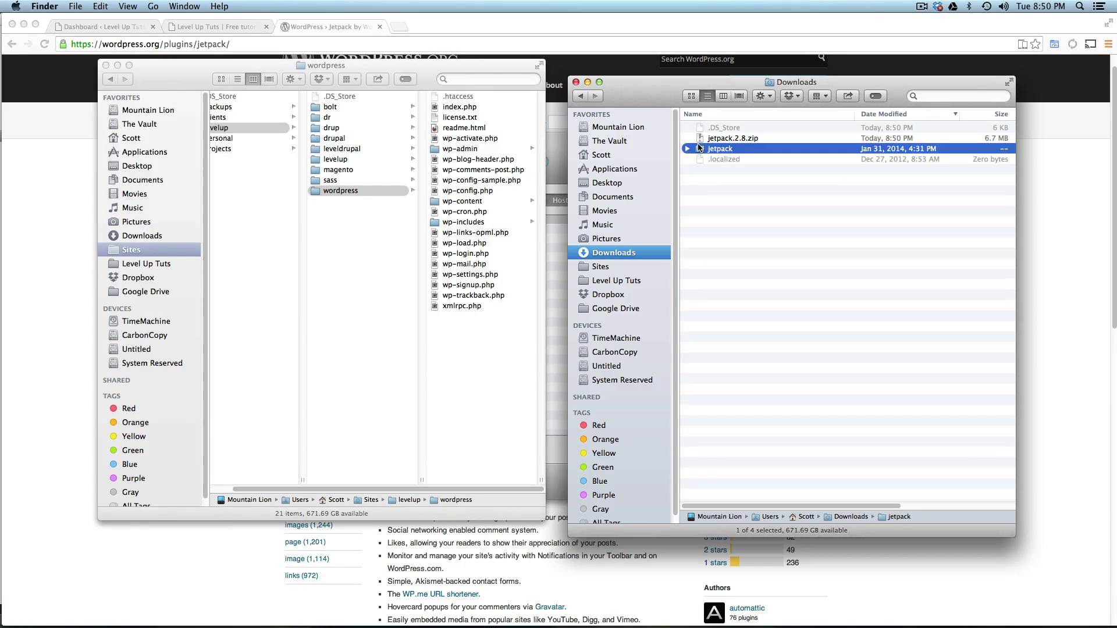
left_click(383, 292)
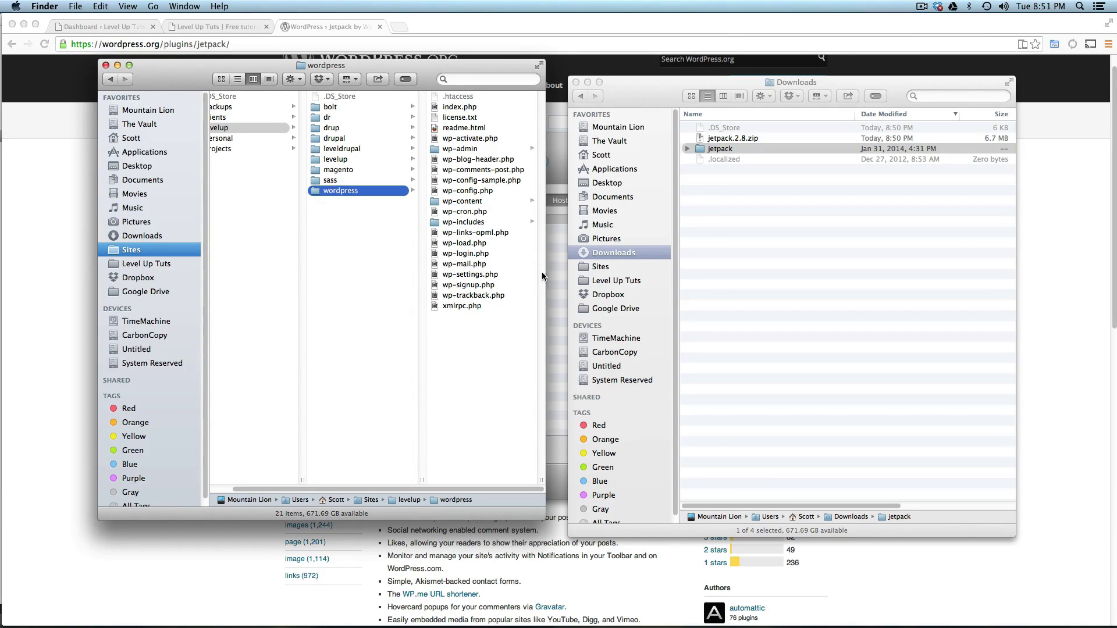
left_click(469, 201)
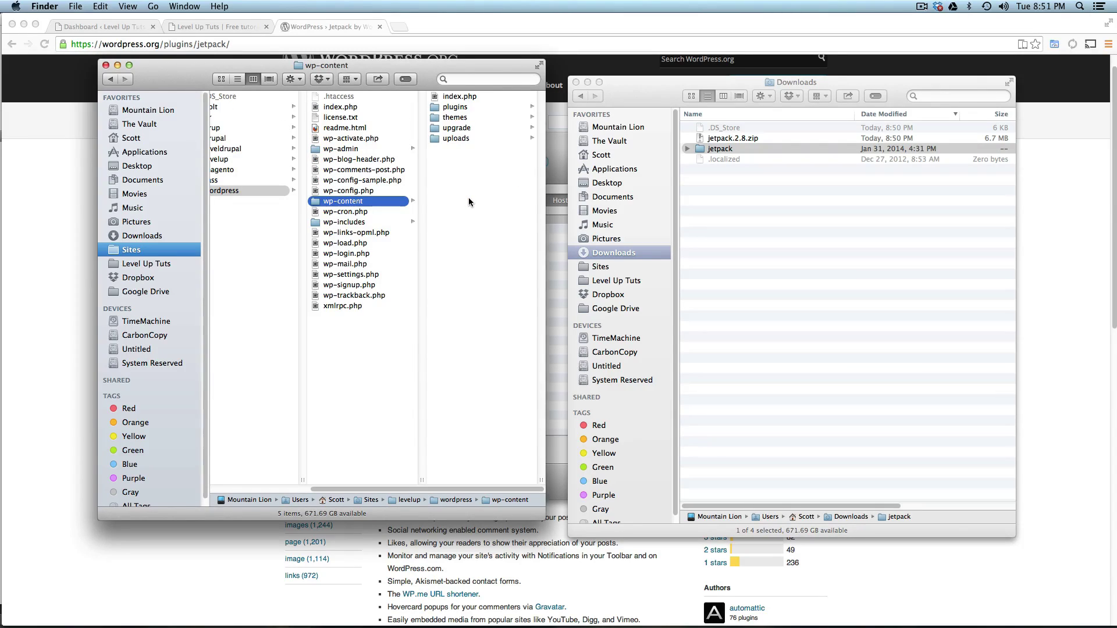
Browse the plugins folder, peeking at hello.php and akismet, and reselect jetpack in Downloads.
left_click(455, 108)
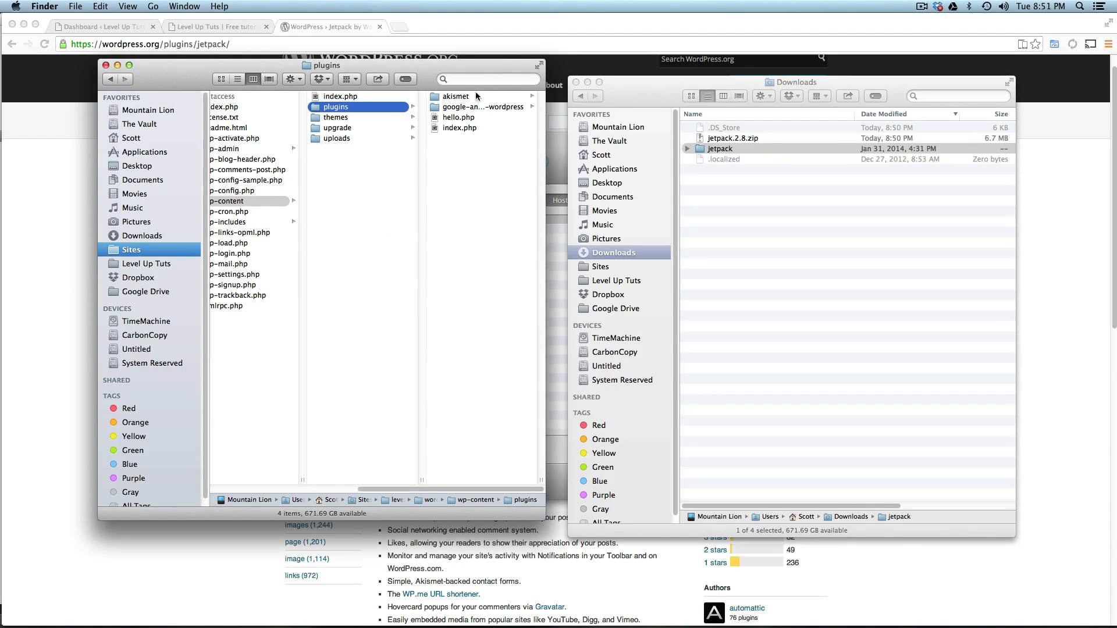
left_click(471, 118)
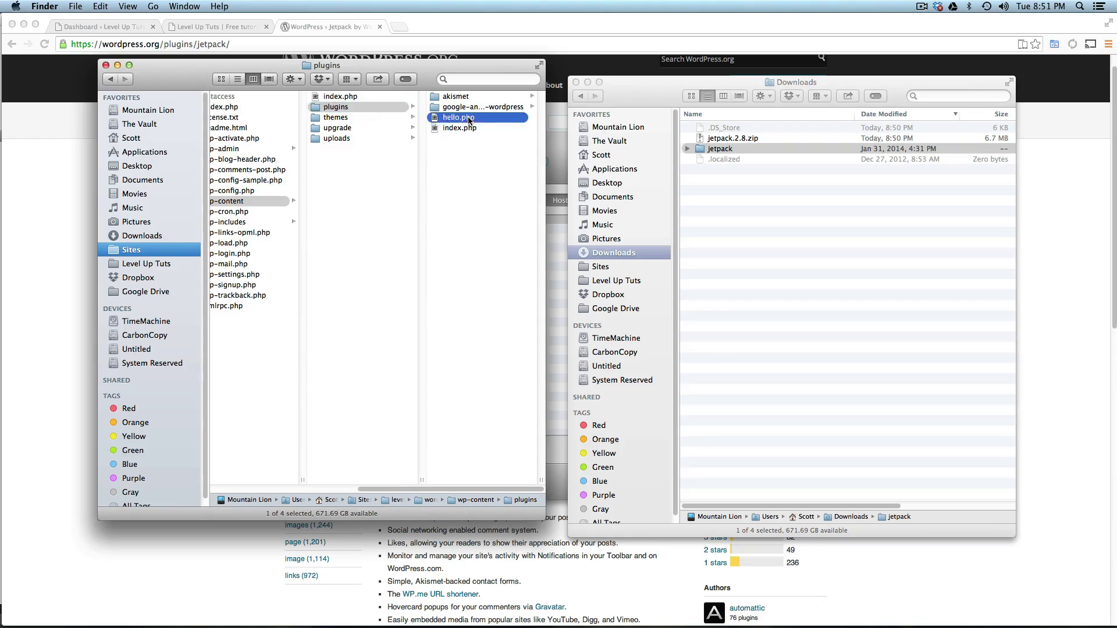
left_click(334, 96)
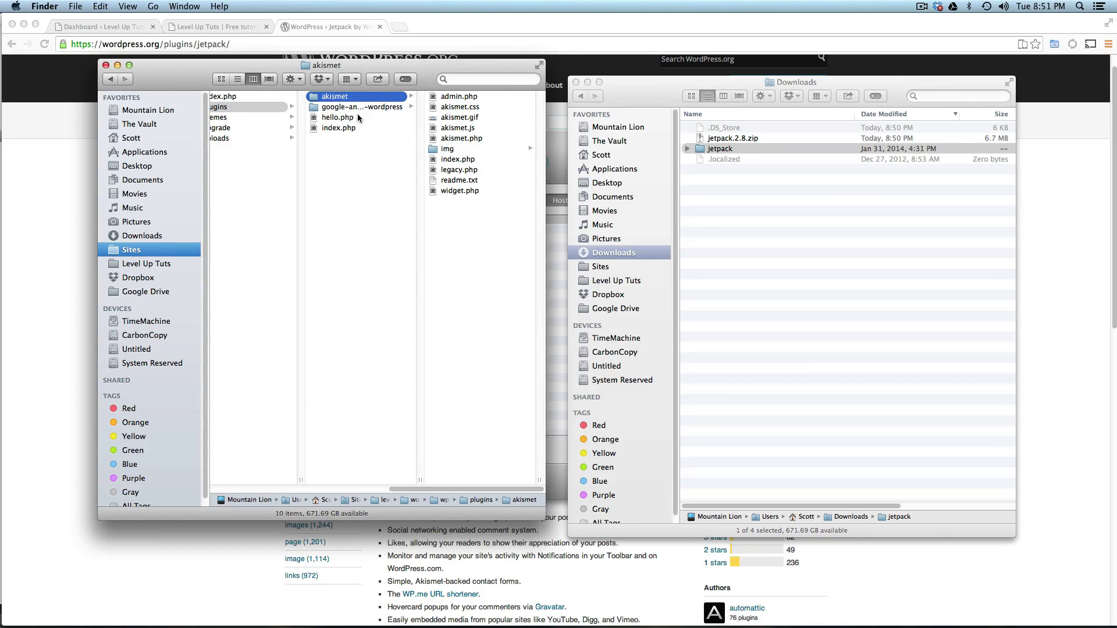
left_click(359, 117)
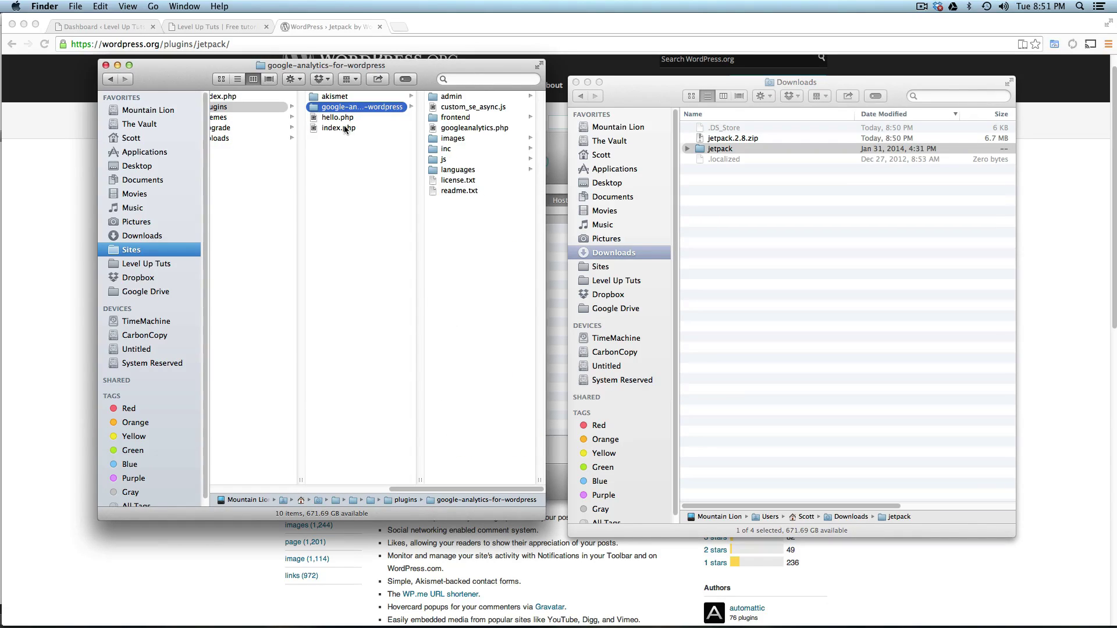
left_click(346, 129)
left_click(353, 172)
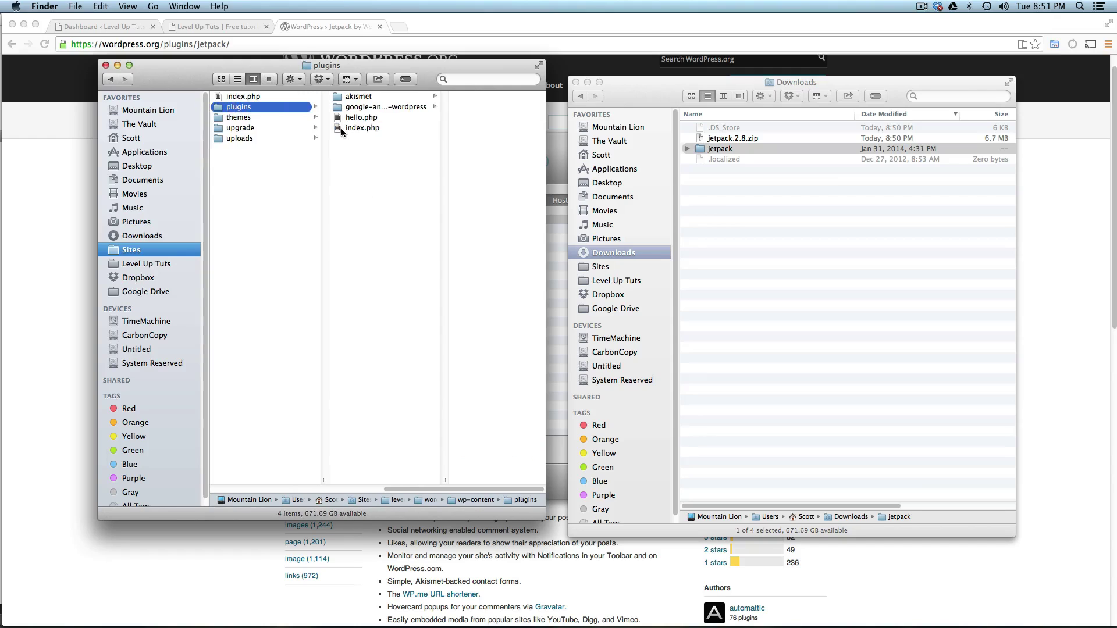
left_click(341, 129)
left_click(353, 178)
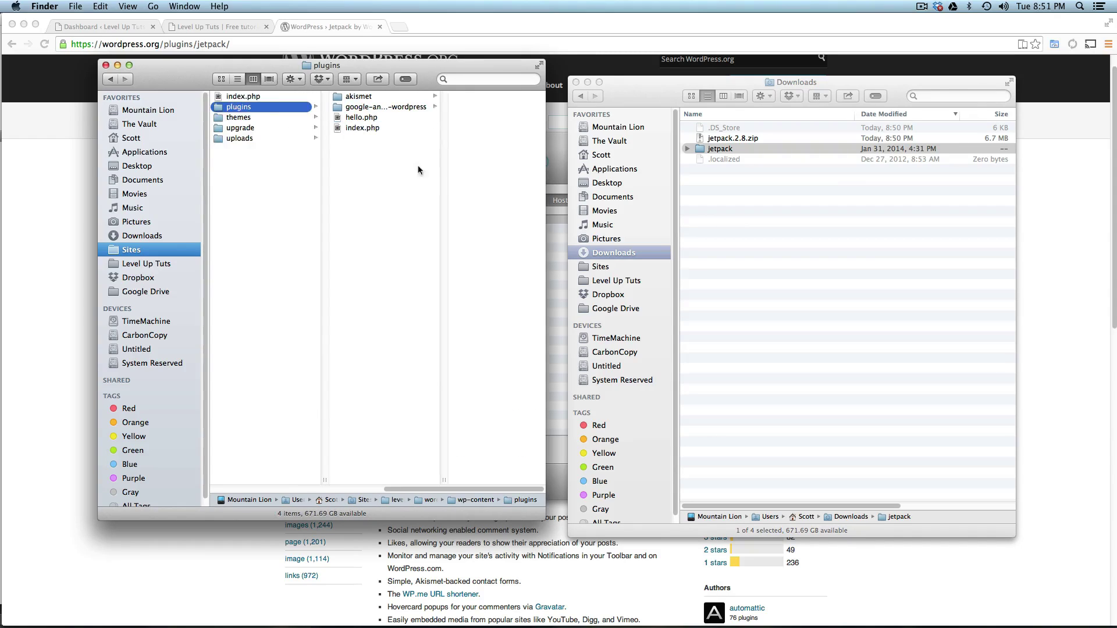
left_click(769, 206)
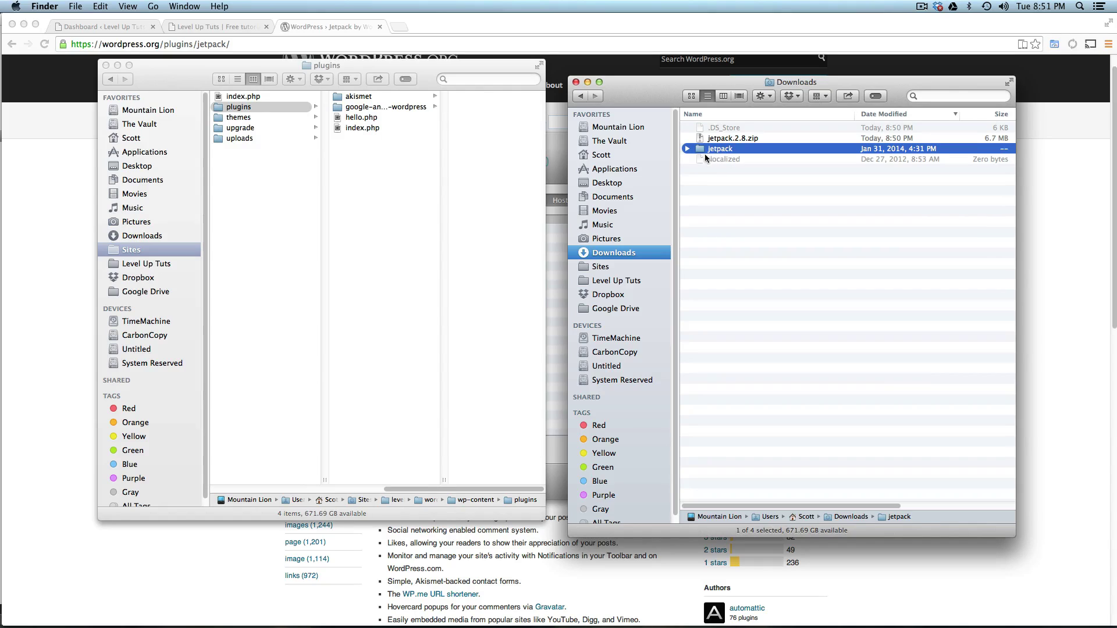
Drop the jetpack folder into wp-content/plugins and bring Chrome back to the front.
left_click_drag(698, 150, 357, 173)
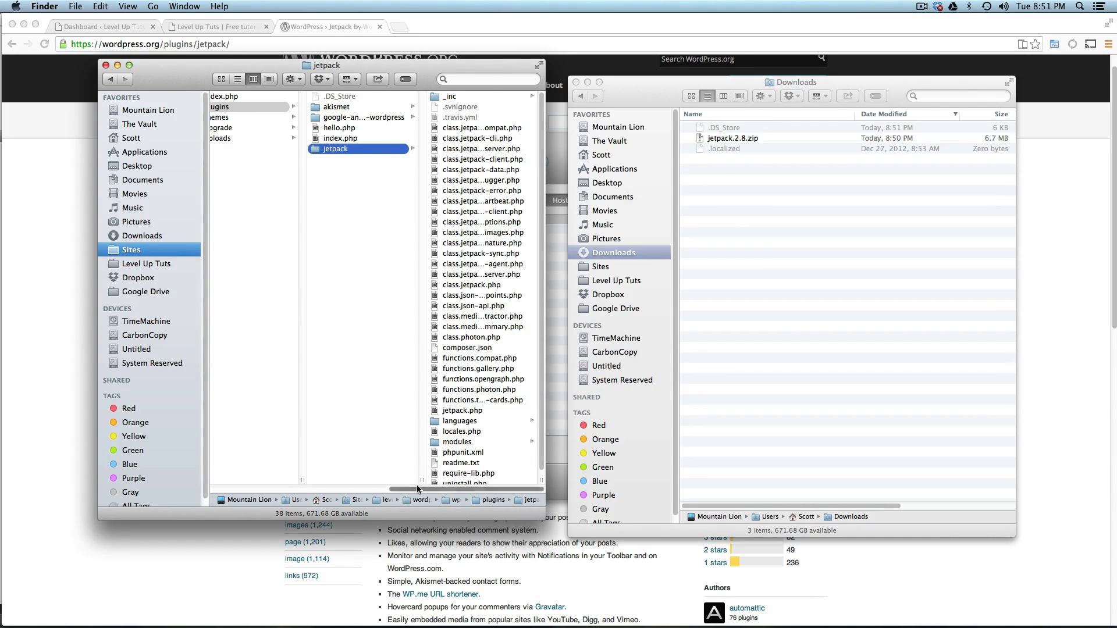
scroll(393, 471, "left", 5)
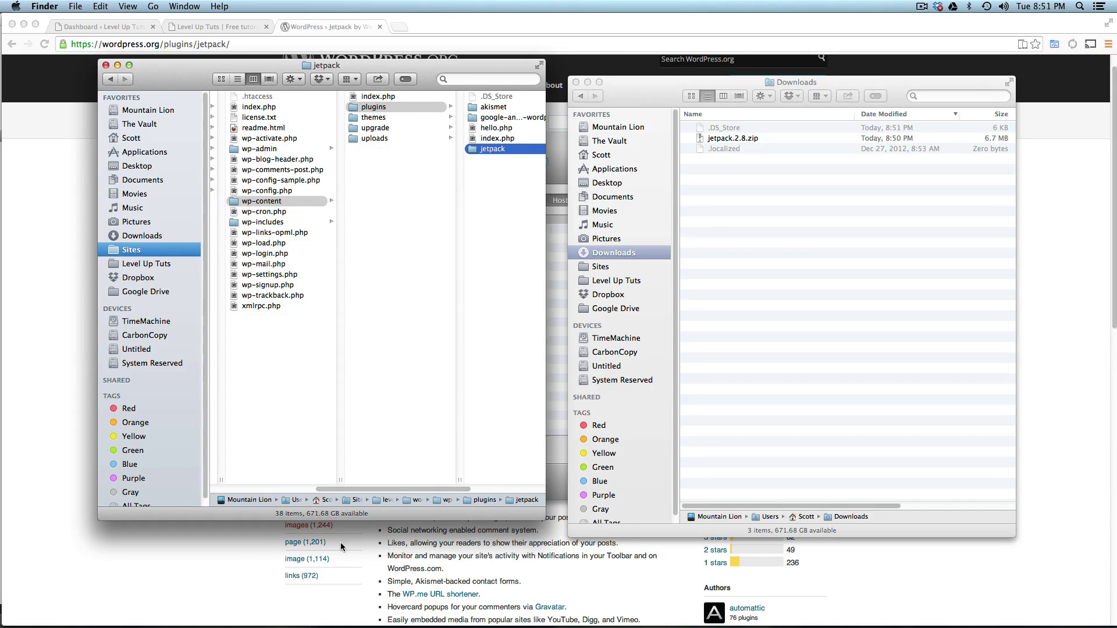
left_click(179, 558)
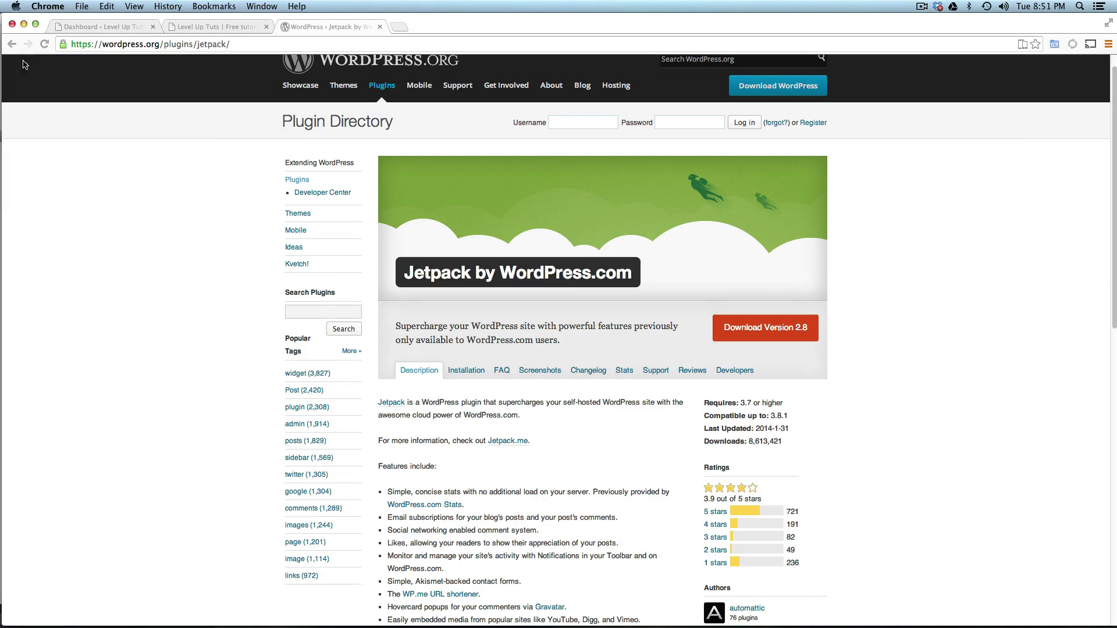
Activate Jetpack by WordPress.com from the Plugins page and go to its settings.
left_click(102, 27)
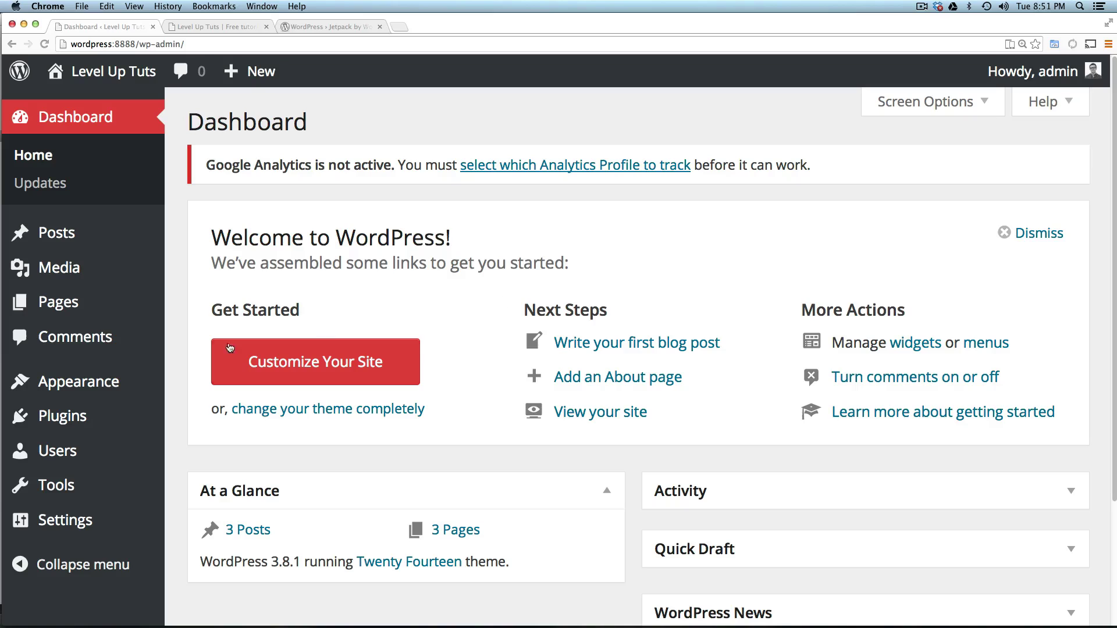
mouse_move(62, 417)
left_click(78, 411)
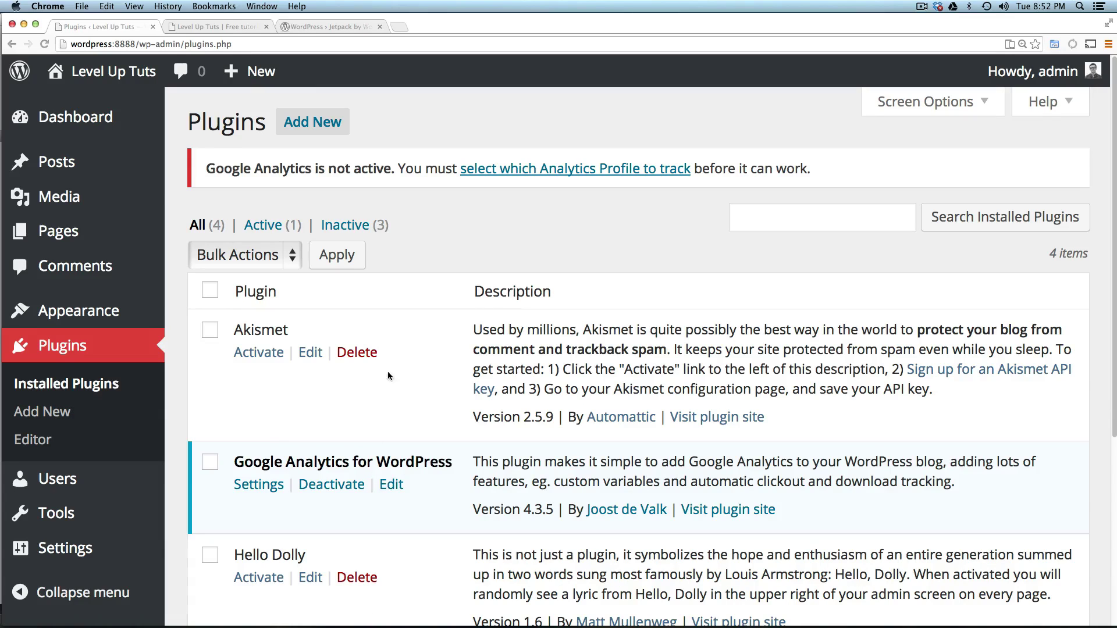
scroll(412, 350, "down", 5)
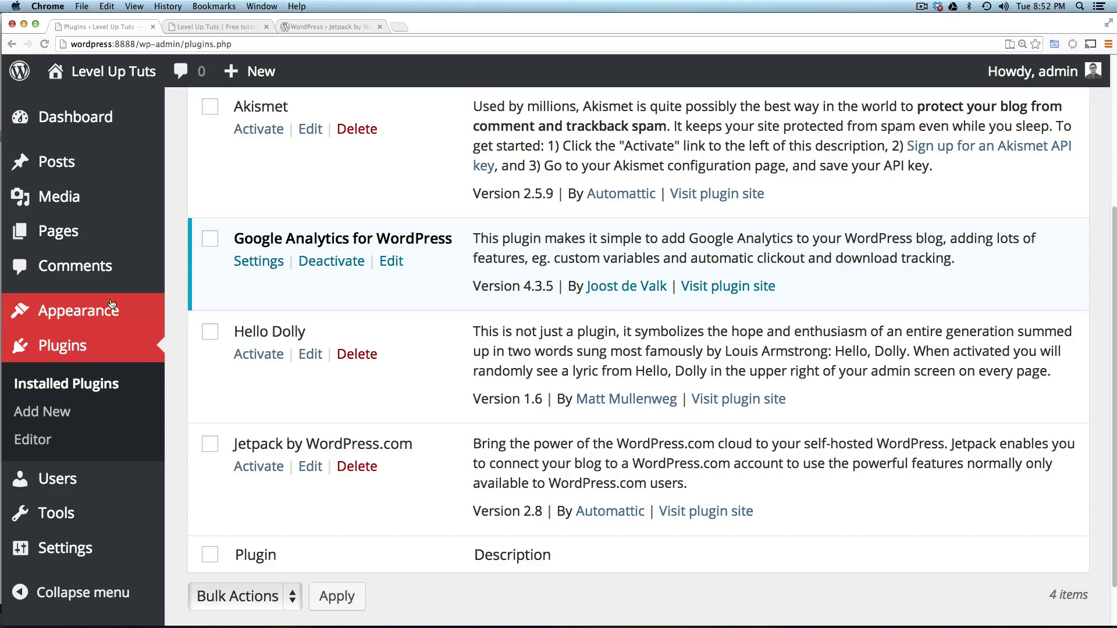
left_click(258, 467)
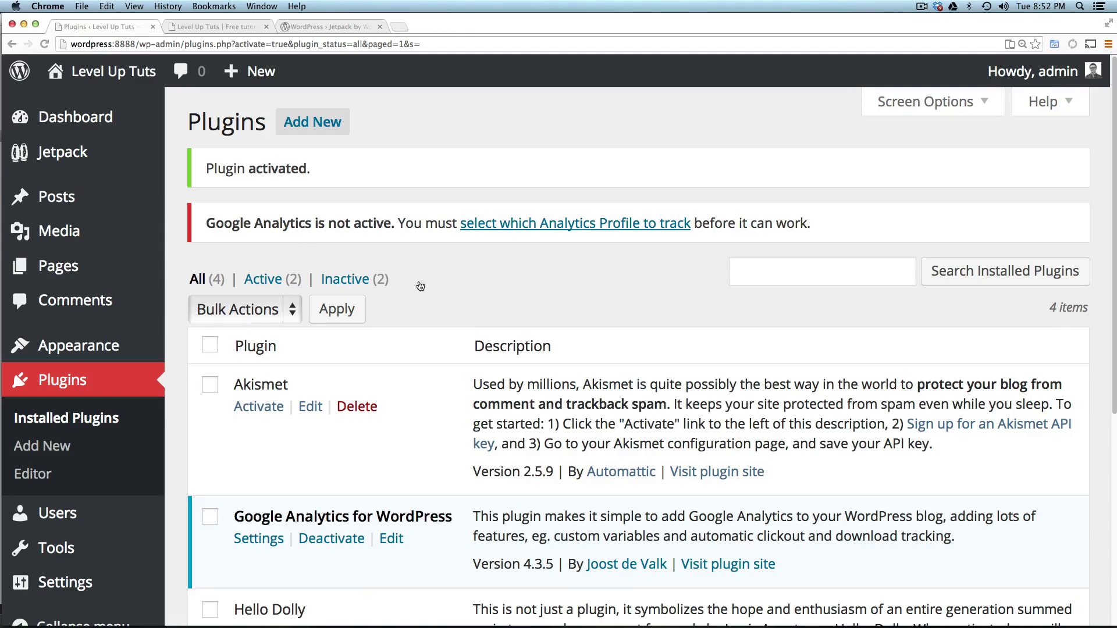
scroll(385, 410, "down", 4)
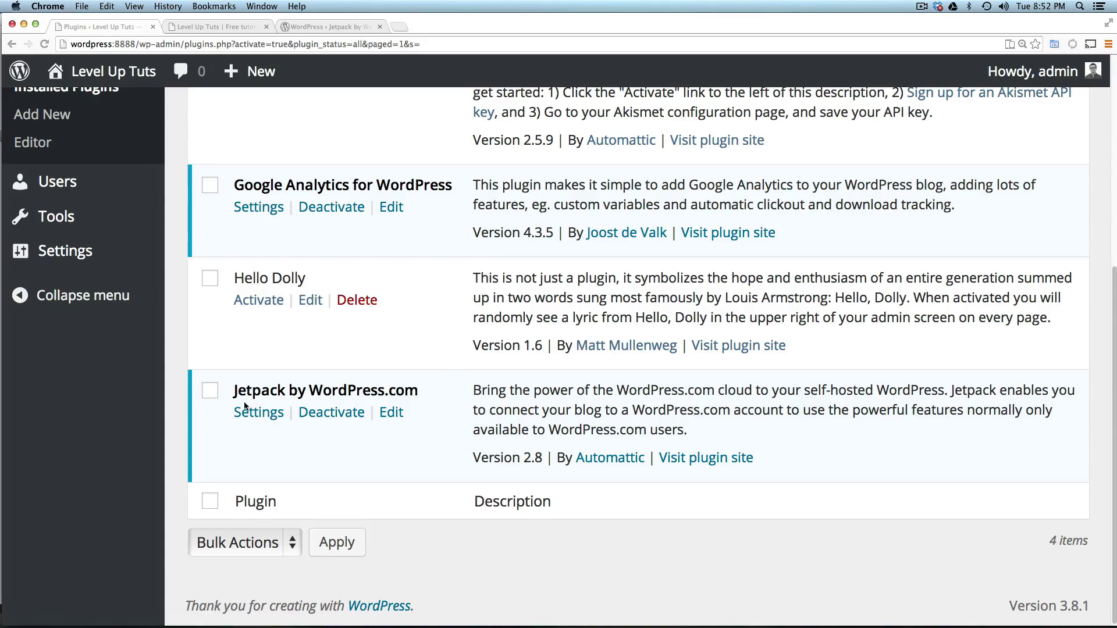
left_click(271, 418)
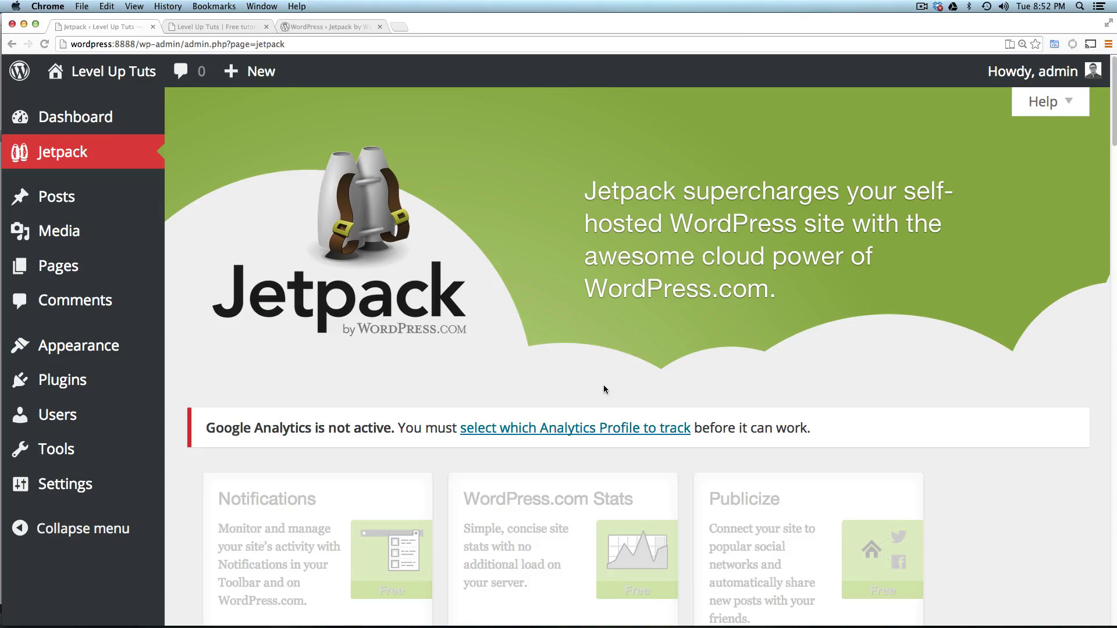
Activate the Sharing card in the Jetpack modules list.
mouse_move(759, 213)
left_mouse_down()
mouse_move(777, 292)
mouse_move(799, 190)
left_mouse_up()
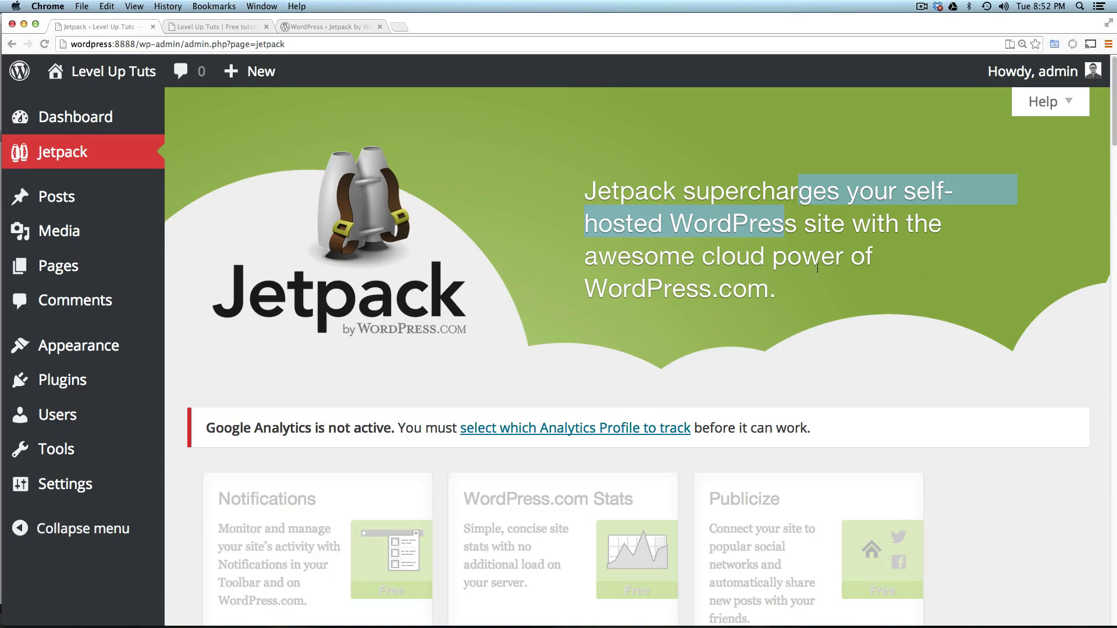
scroll(756, 294, "down", 5)
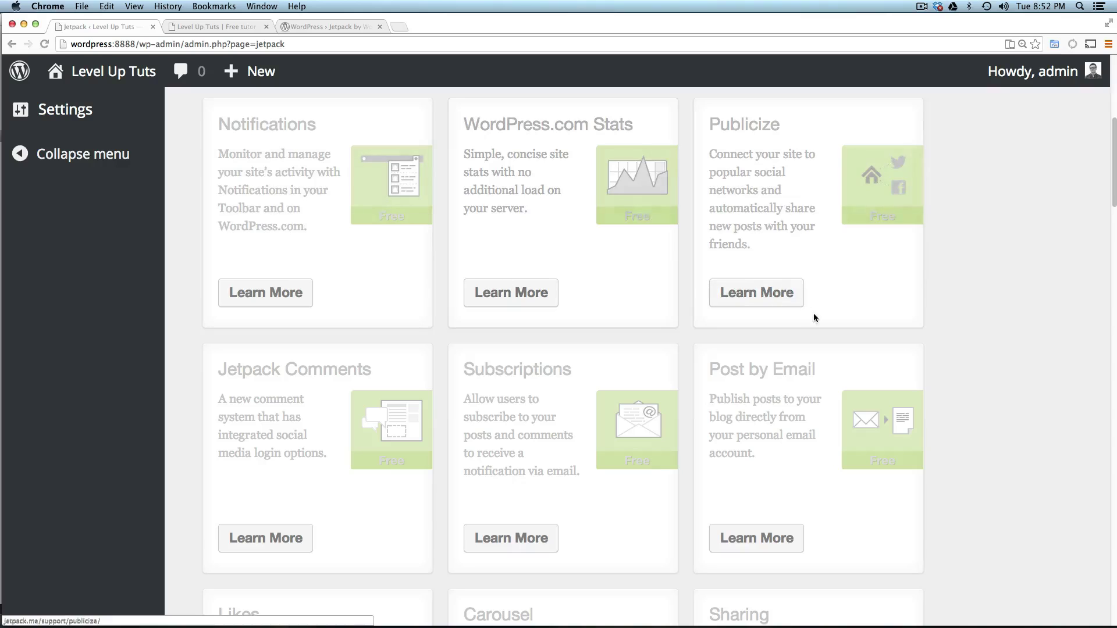
scroll(672, 210, "down", 1)
scroll(611, 244, "down", 2)
scroll(530, 265, "down", 10)
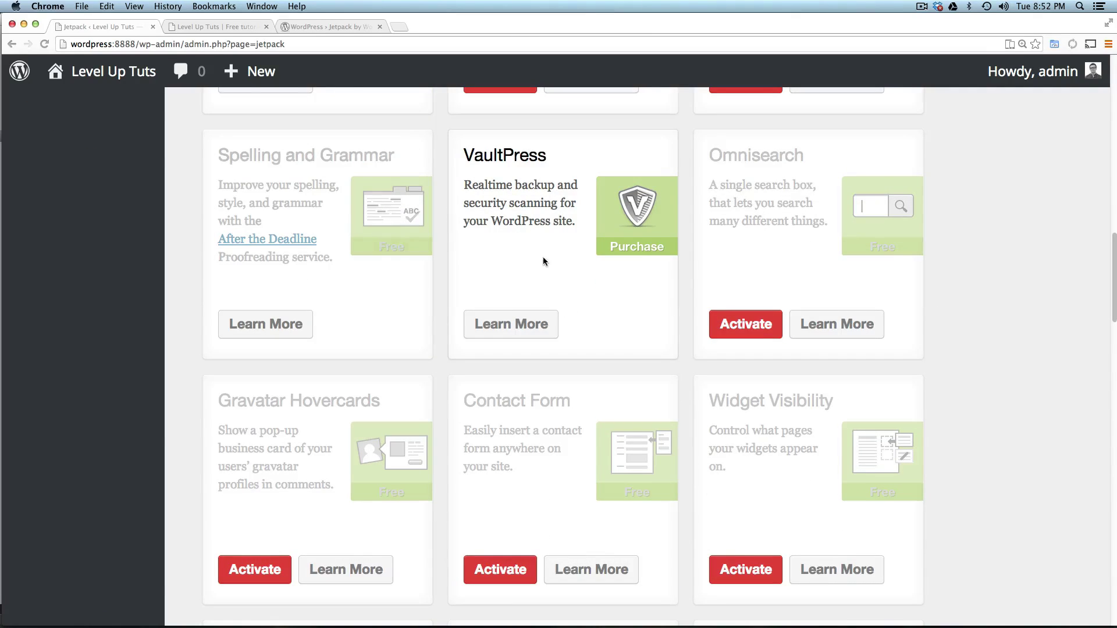
scroll(543, 260, "up", 3)
scroll(545, 262, "up", 3)
scroll(546, 260, "up", 5)
scroll(548, 259, "up", 7)
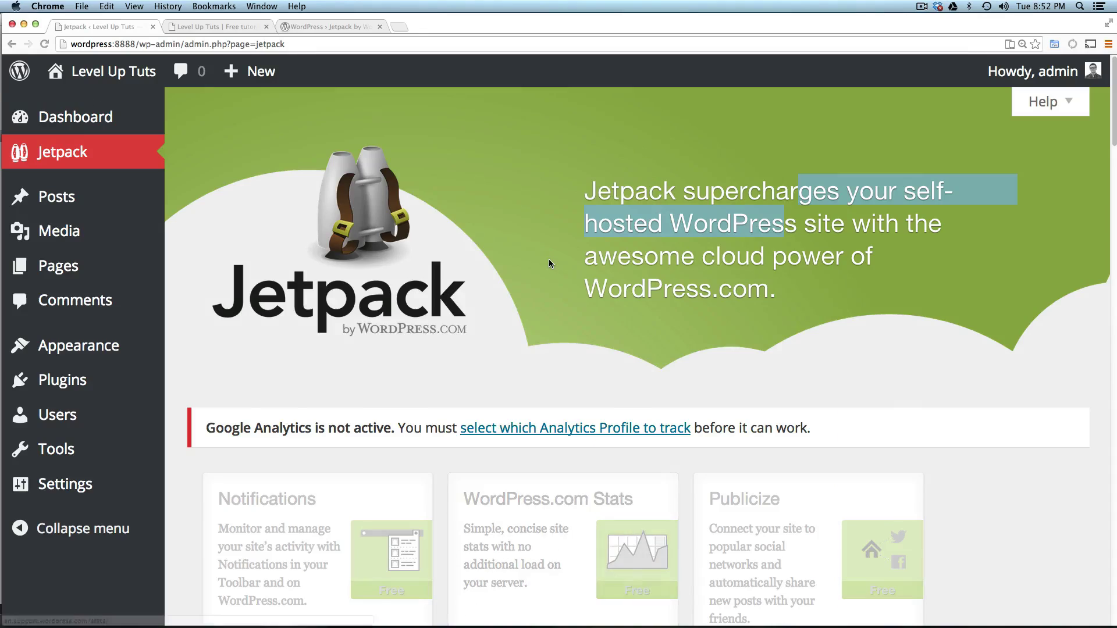
scroll(561, 259, "down", 10)
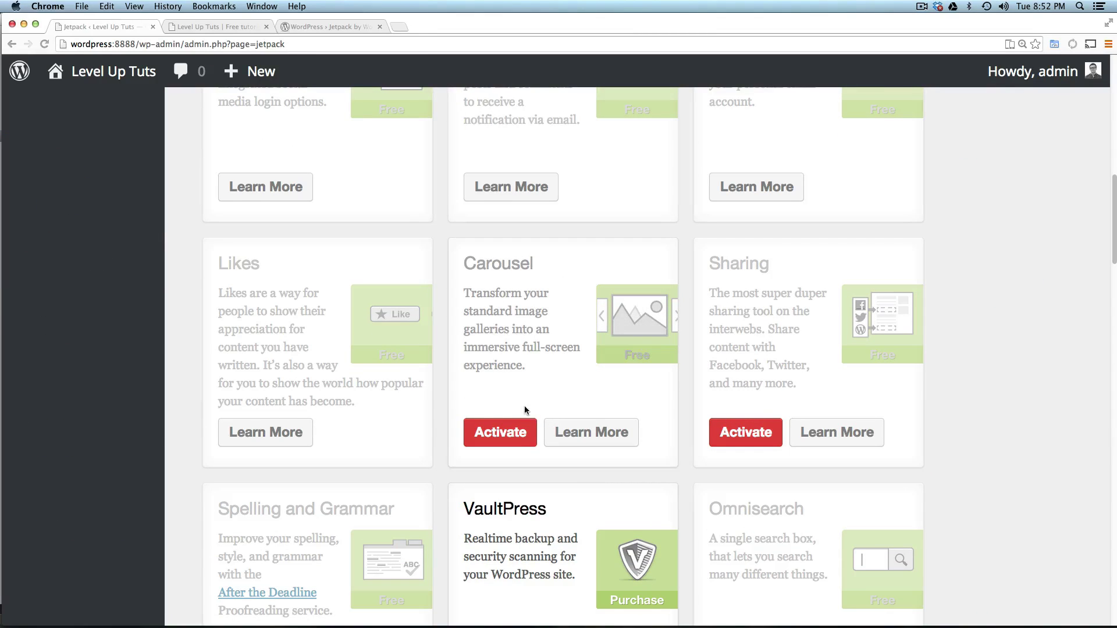
left_click(766, 445)
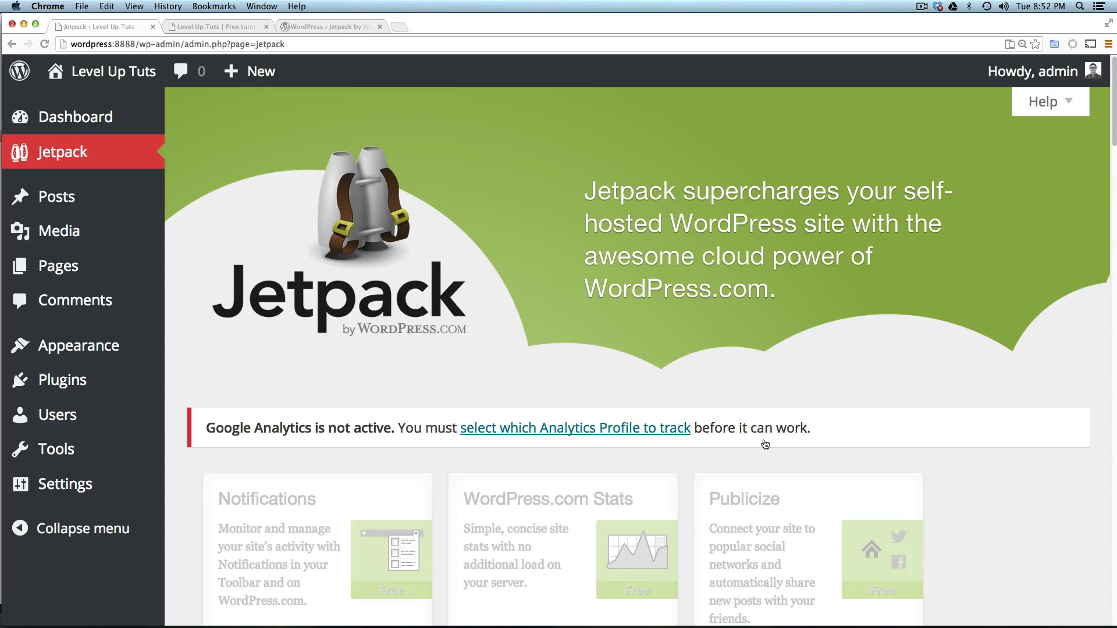
scroll(764, 441, "down", 2)
scroll(765, 437, "down", 2)
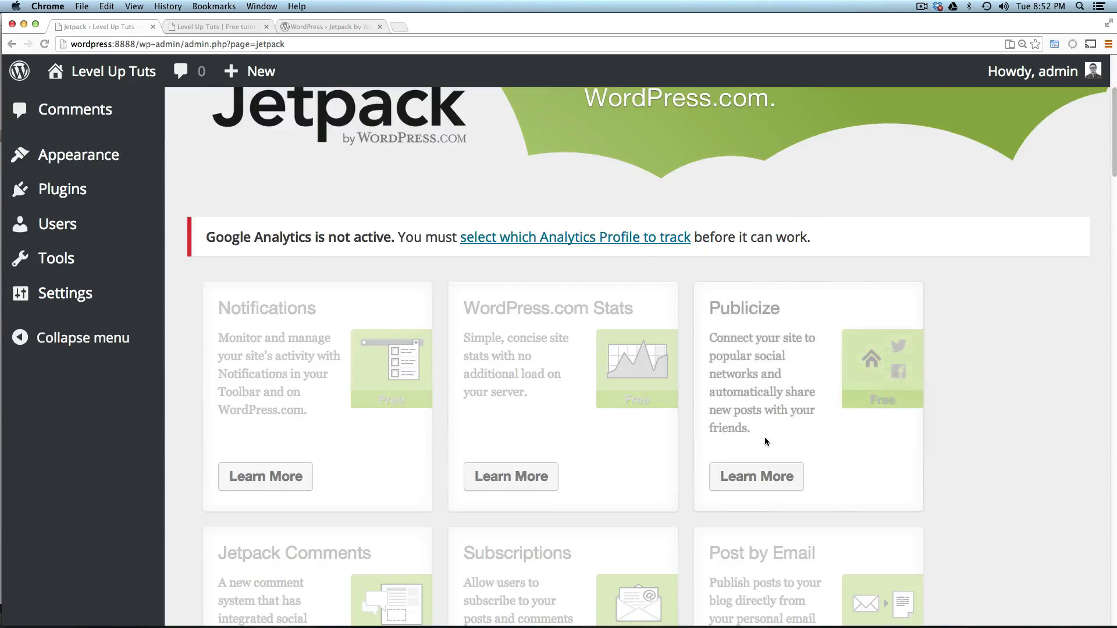
scroll(765, 438, "down", 5)
Enable Facebook and Reddit share buttons, and hide Pinterest and Pocket behind More.
left_click(846, 527)
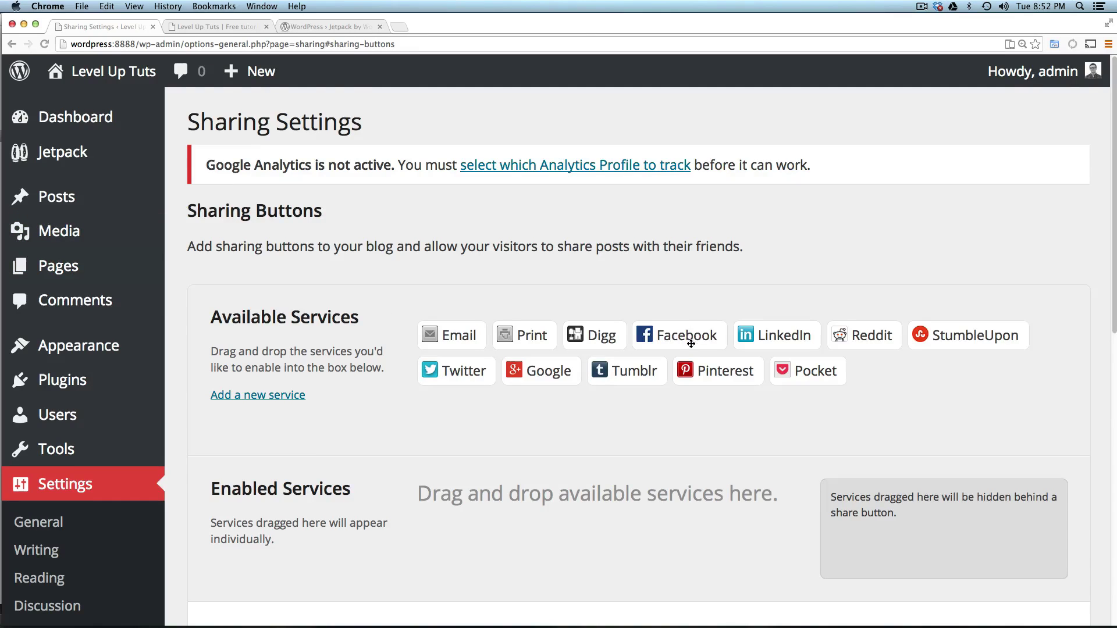
scroll(689, 339, "down", 4)
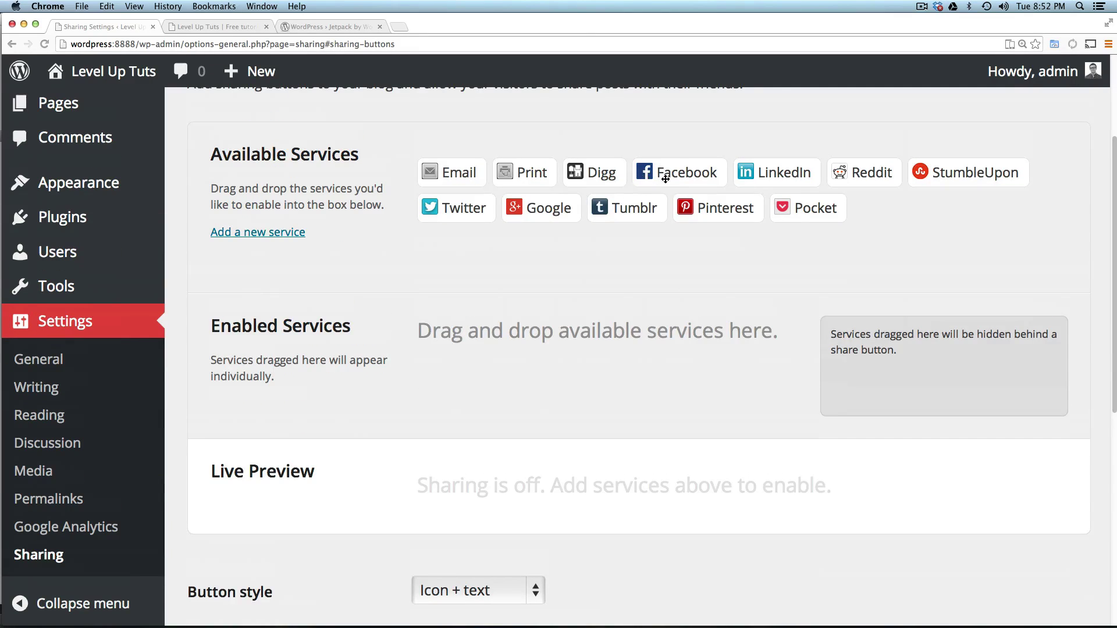
left_click_drag(646, 173, 519, 358)
mouse_move(687, 173)
left_mouse_down()
mouse_move(902, 388)
mouse_move(485, 367)
left_mouse_up()
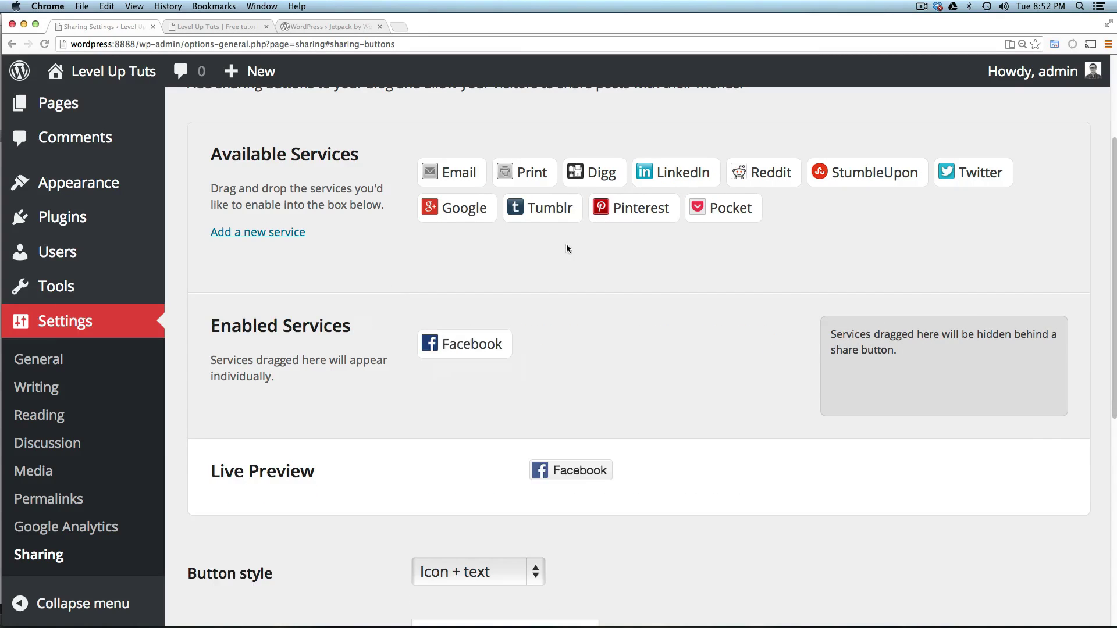
left_click_drag(731, 164, 539, 346)
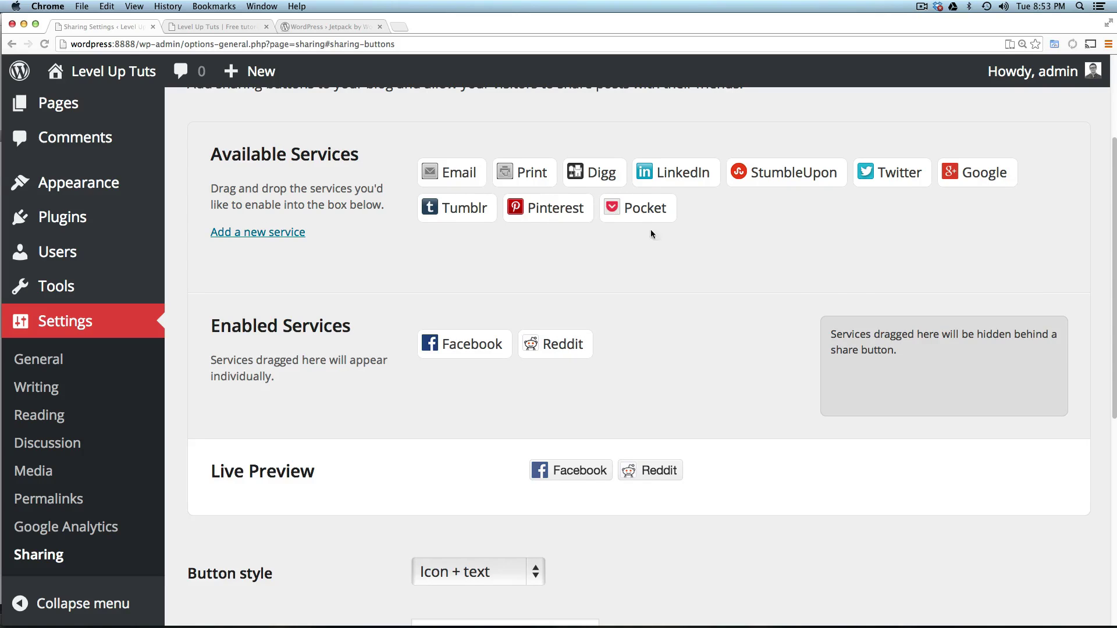
left_click_drag(569, 209, 848, 390)
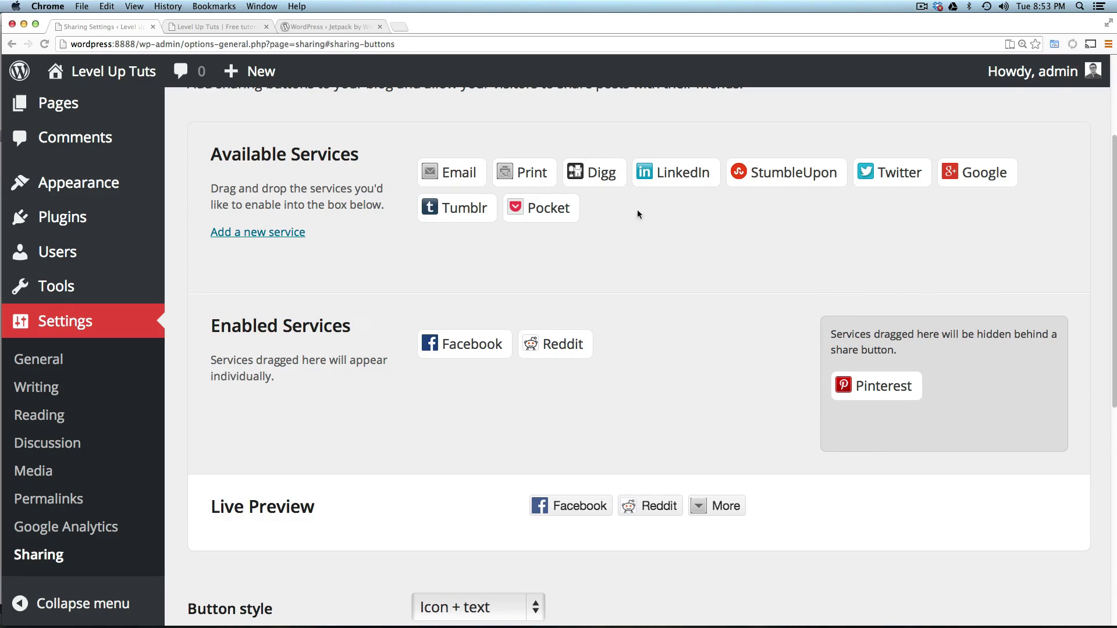
left_click_drag(510, 210, 799, 450)
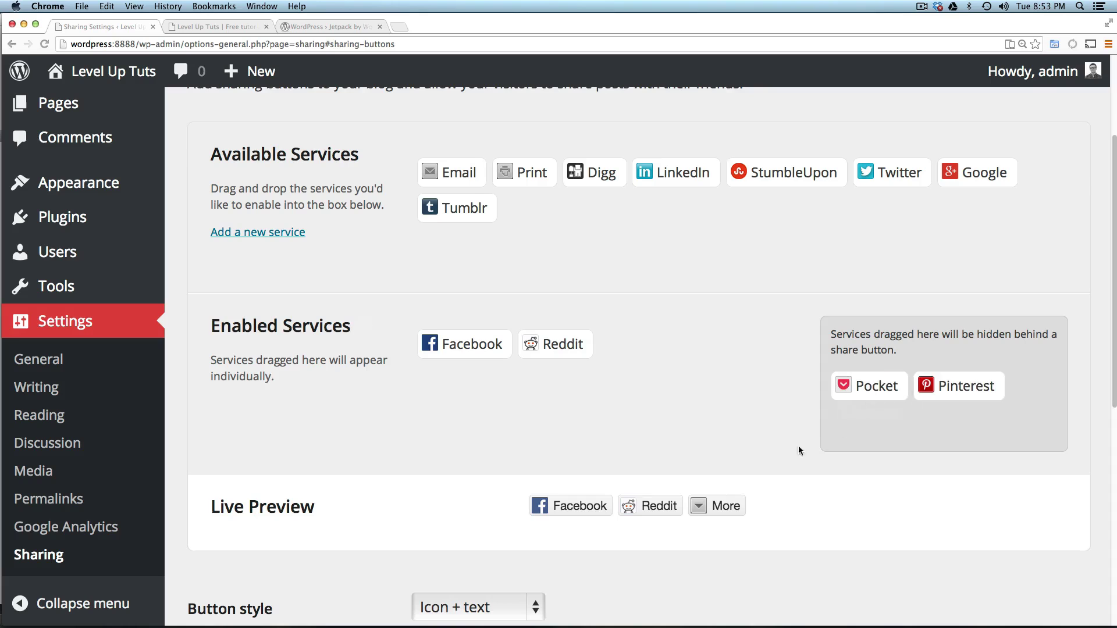
scroll(611, 439, "down", 2)
scroll(611, 440, "down", 2)
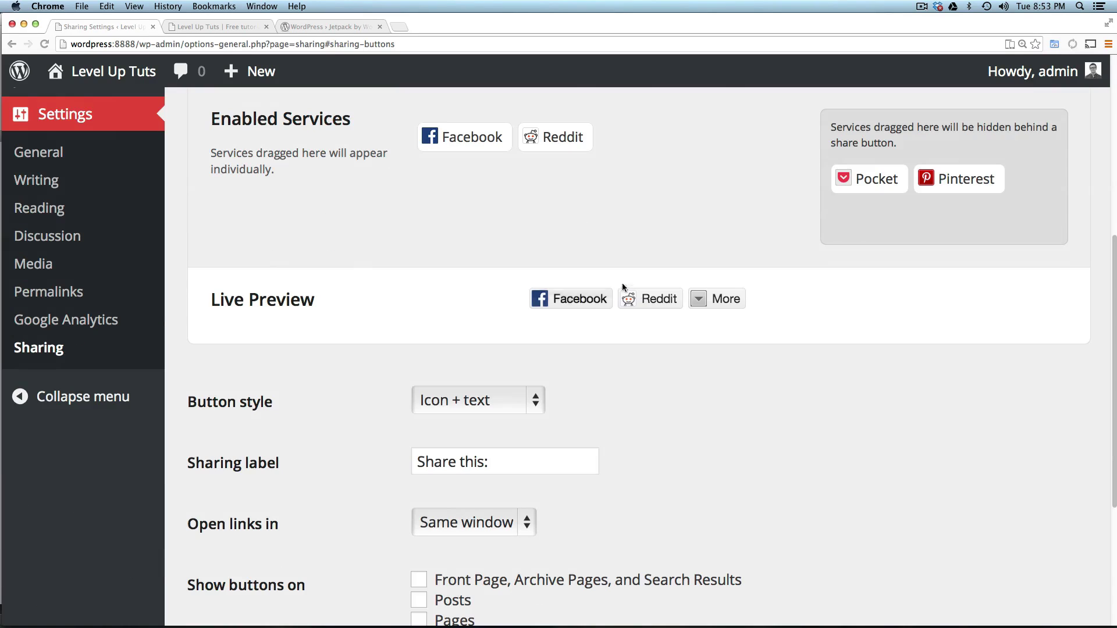
Try the More preview, show buttons on Posts, and save the sharing settings.
left_click(723, 299)
scroll(724, 316, "down", 3)
scroll(724, 315, "down", 1)
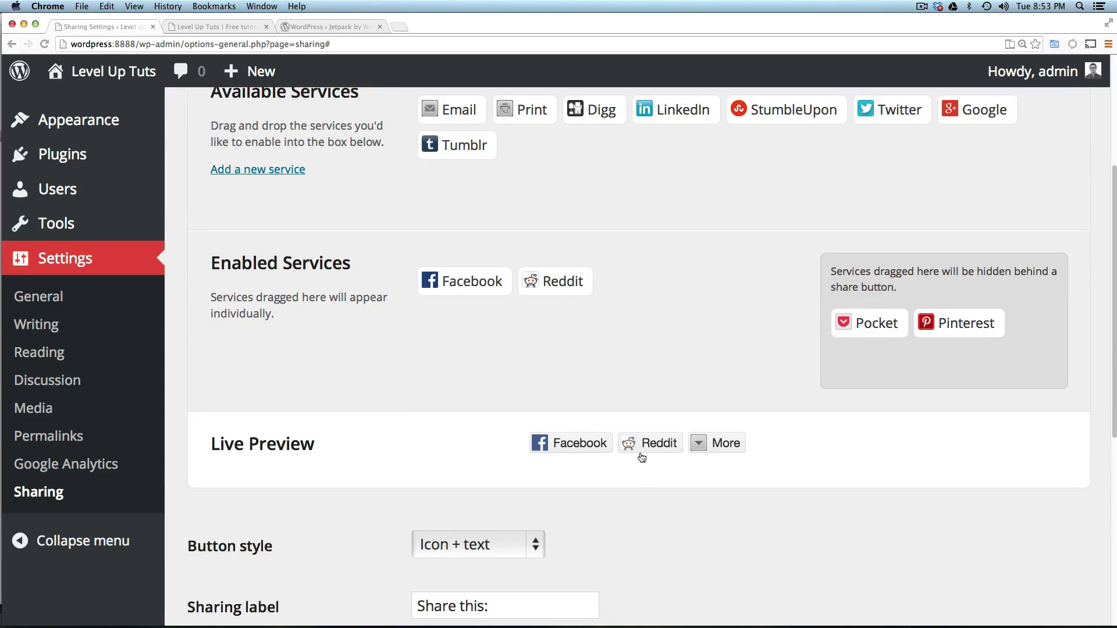
scroll(640, 457, "down", 5)
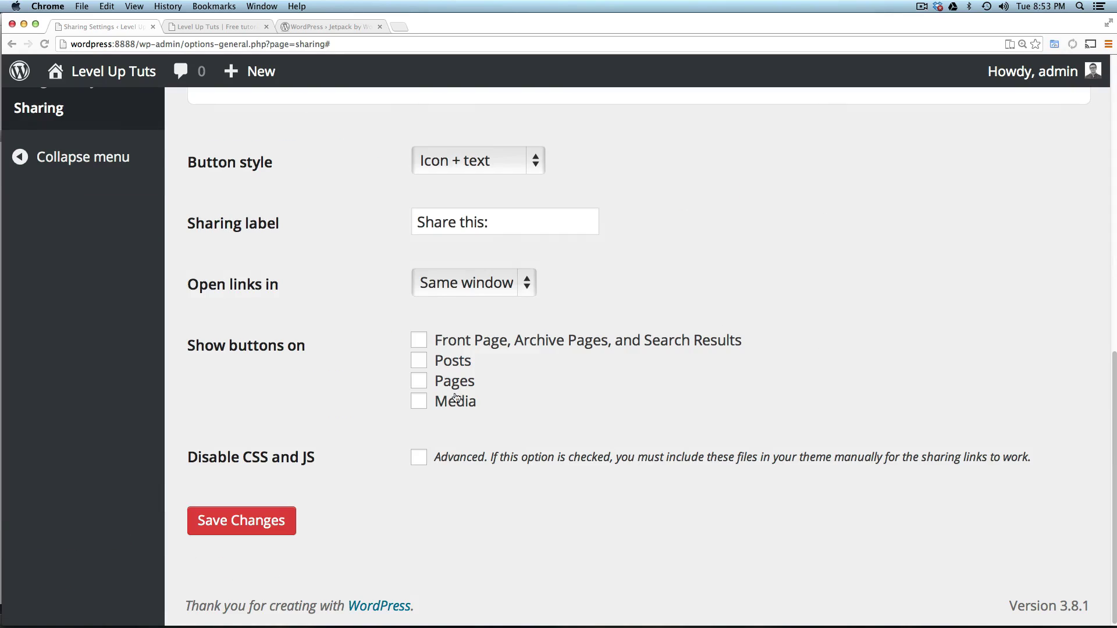
left_click(419, 361)
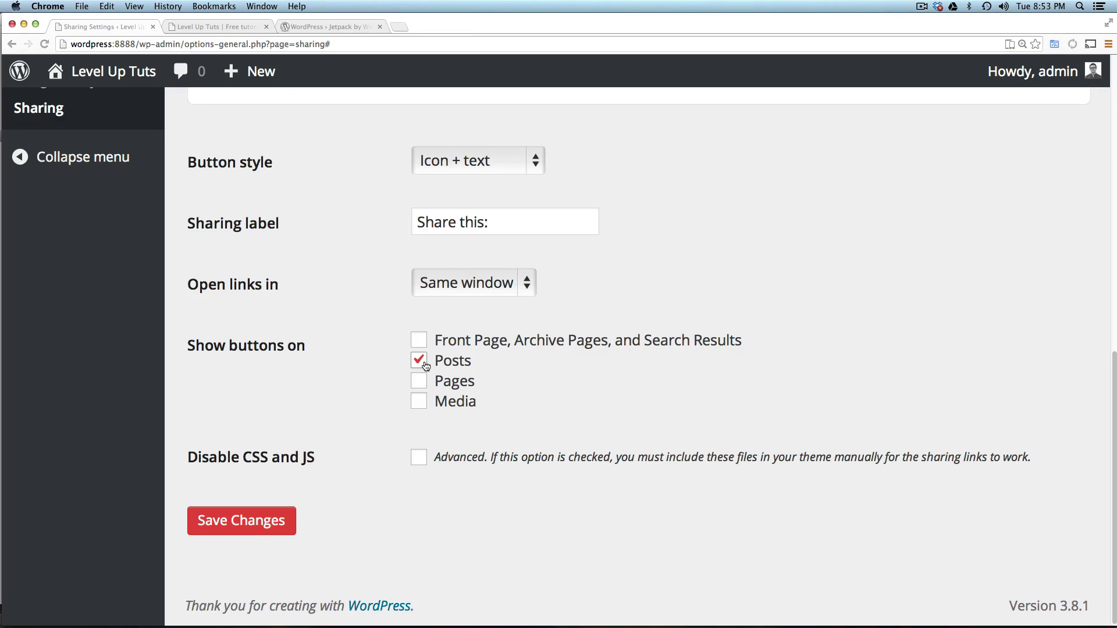
left_click(253, 524)
left_click(226, 524)
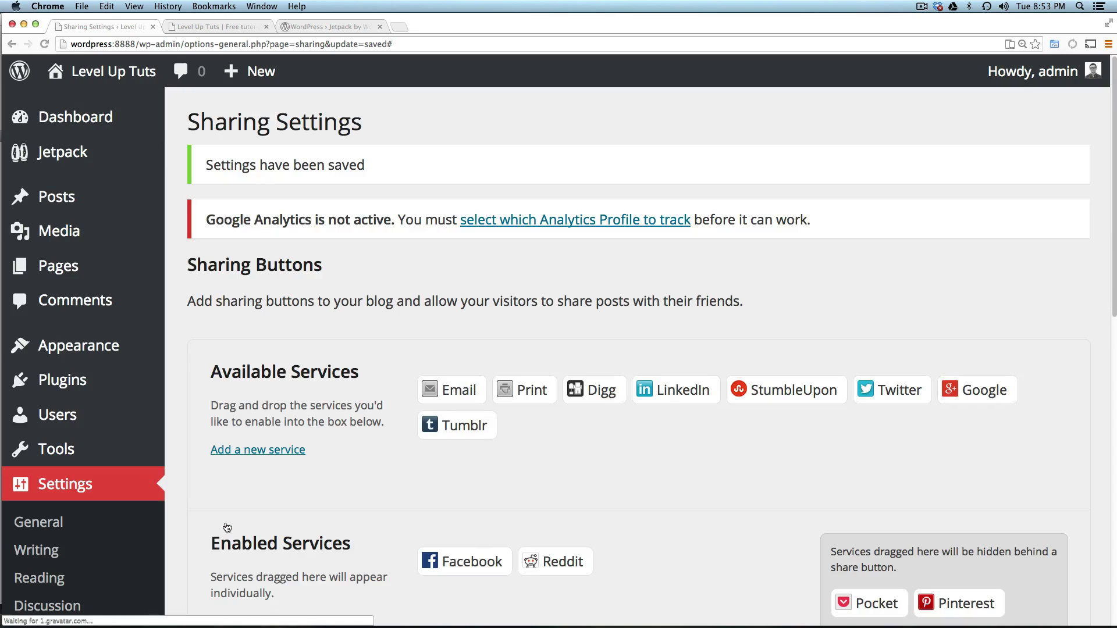
Open the Test Author Post from the blog homepage tab.
left_click(207, 26)
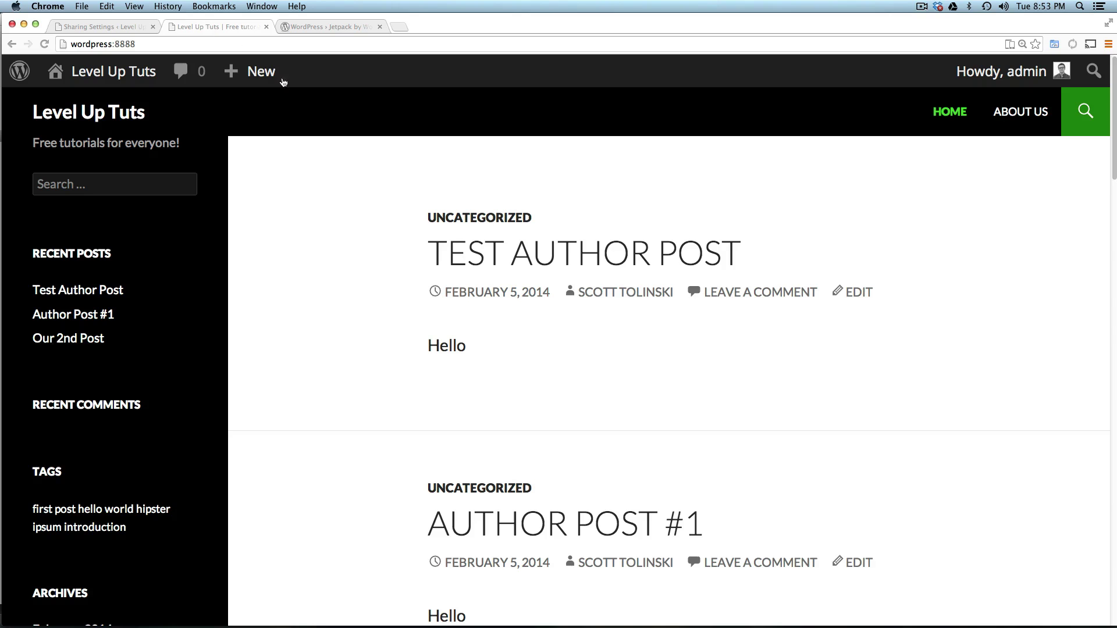
left_click(471, 263)
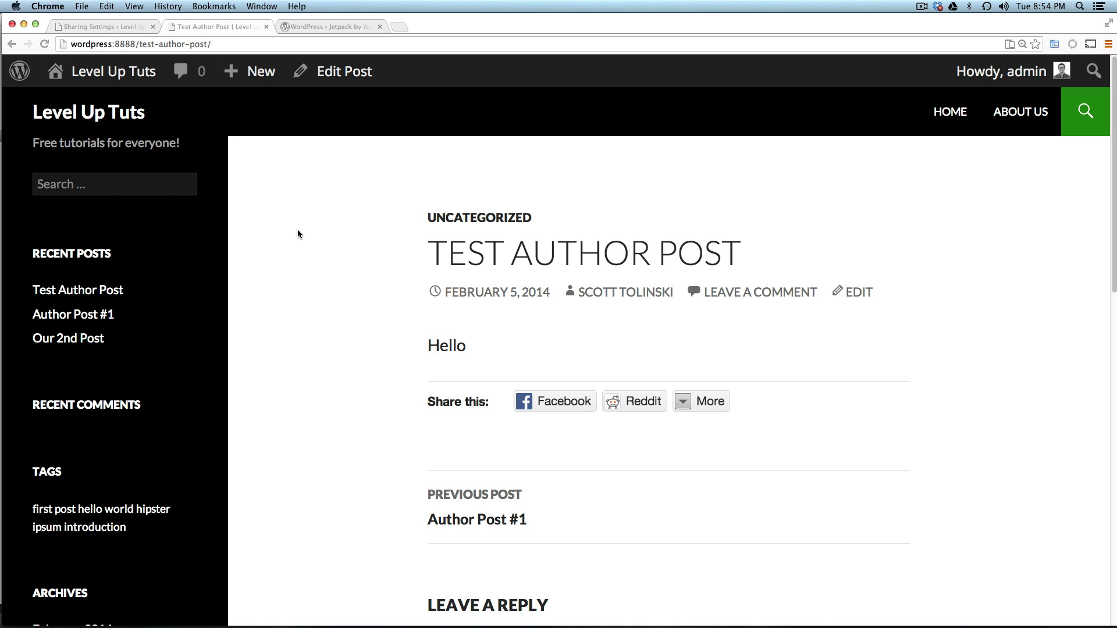
Load leveluptuts.com/donations in a new Chrome tab.
key("ctrl+t")
type("leveluptuts.com")
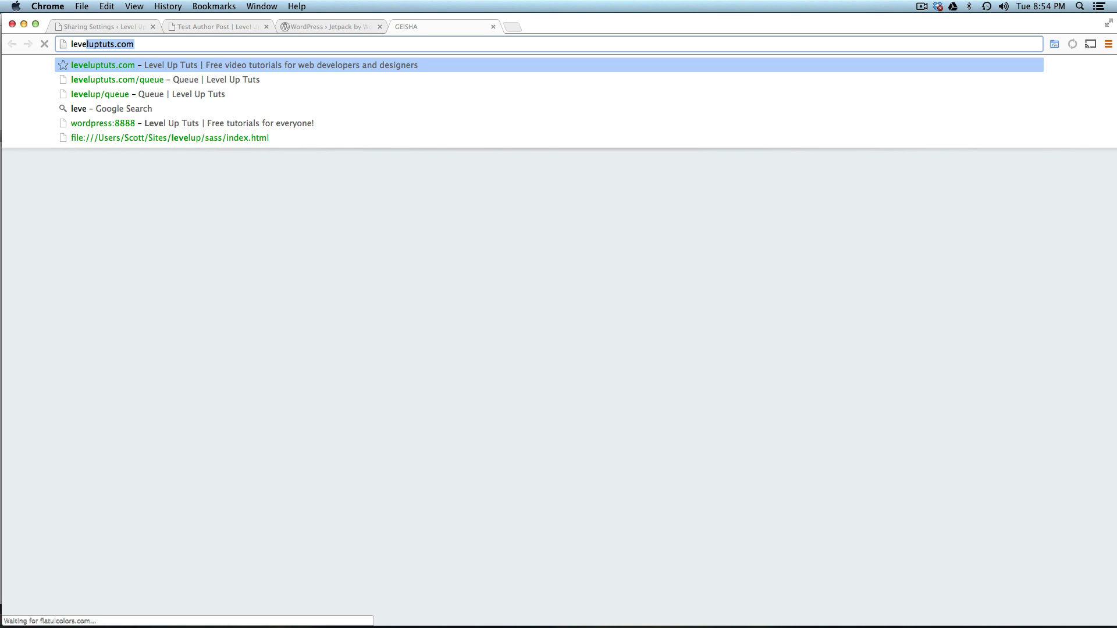
type("/don")
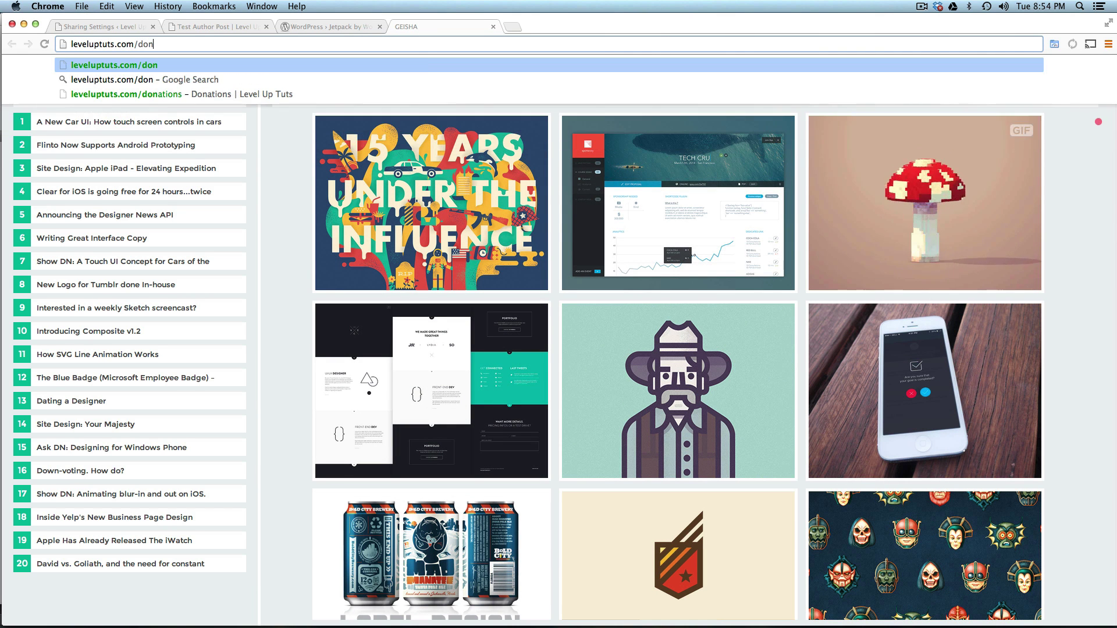
type("ation")
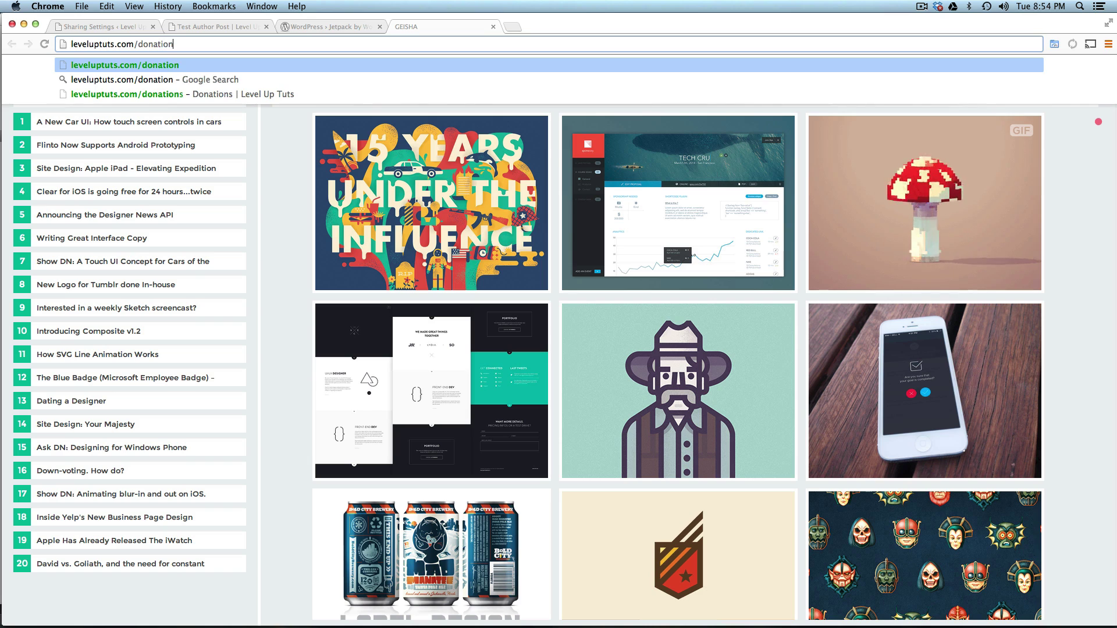
type("s")
key("Return")
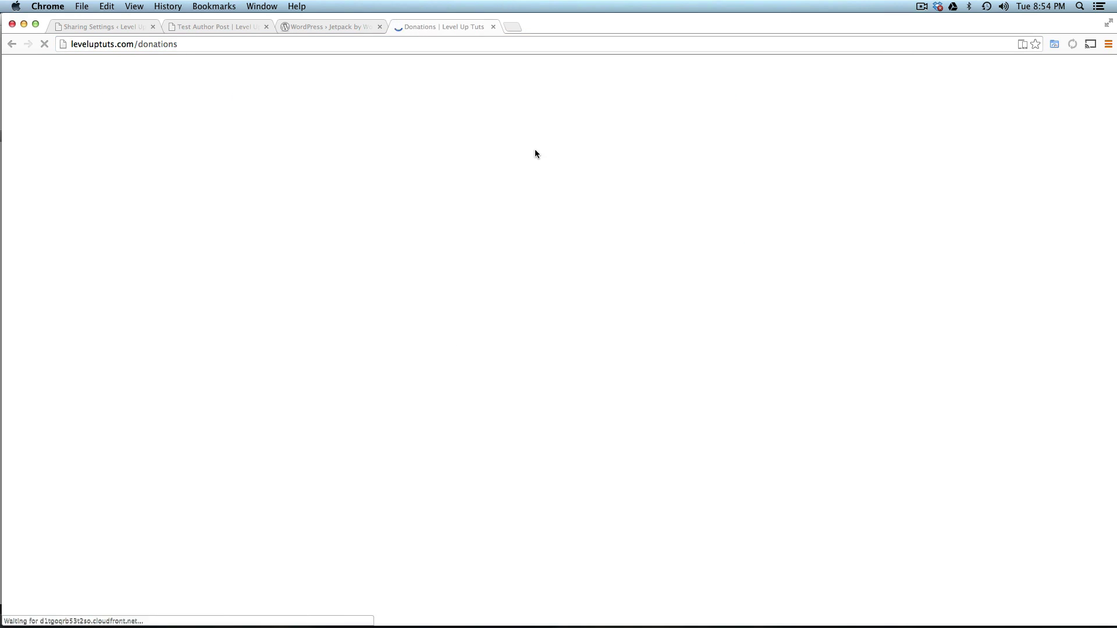